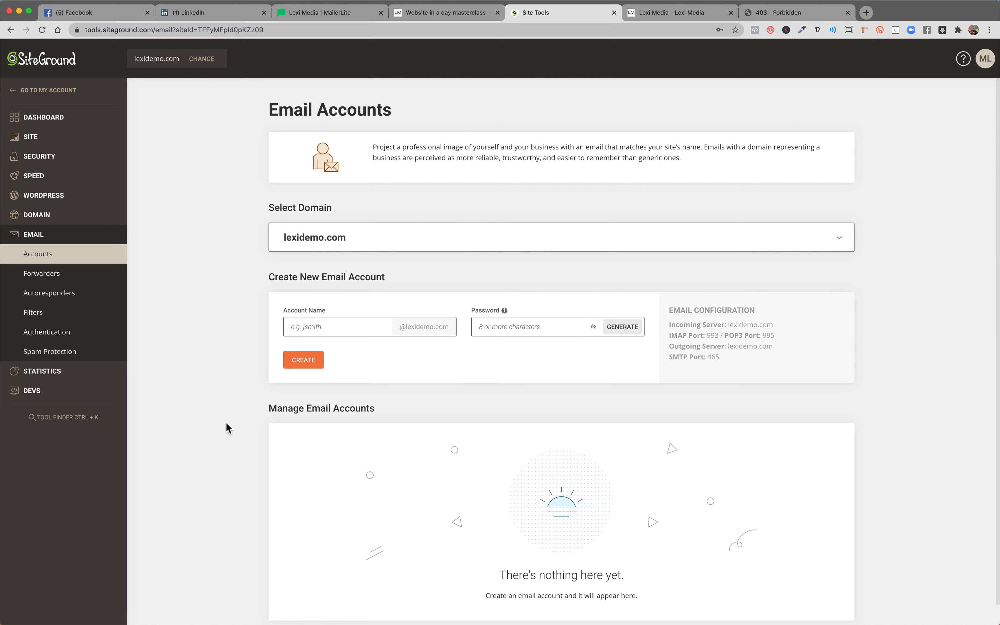
left_click_drag(270, 408, 379, 415)
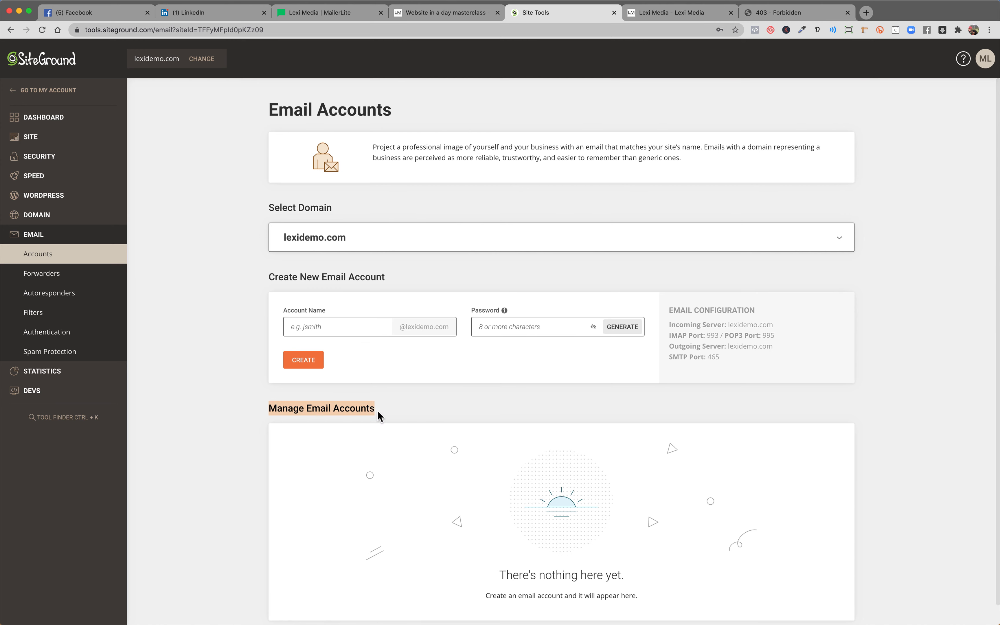
left_click(350, 333)
type("contact")
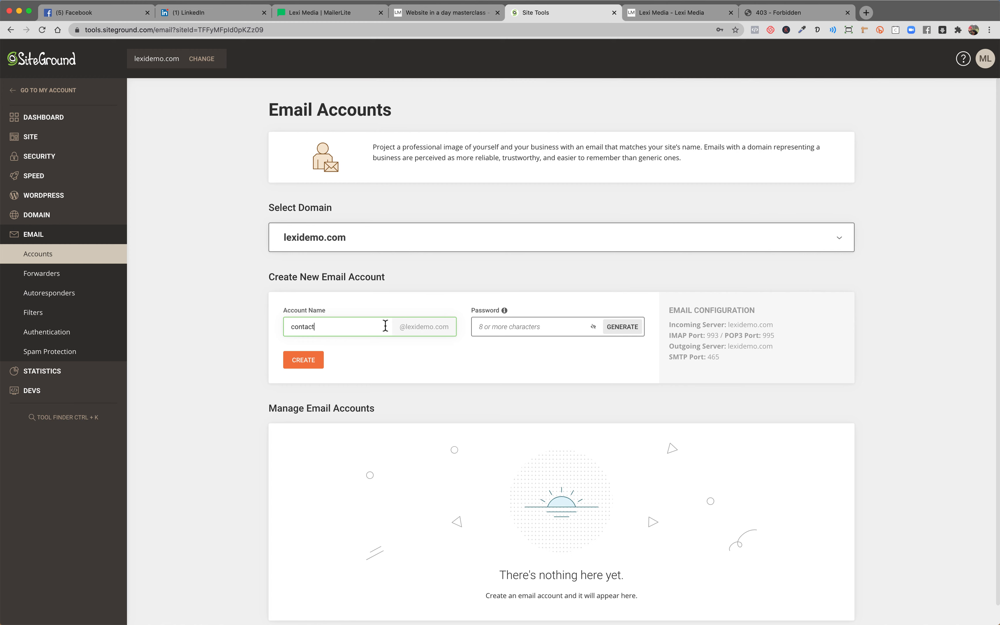
left_click(491, 327)
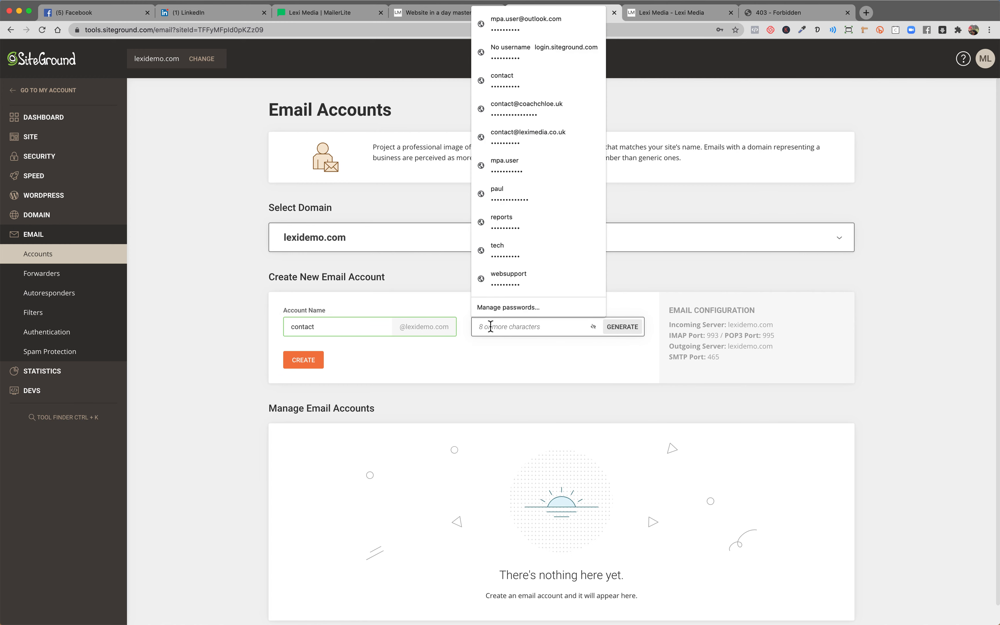
type("a***")
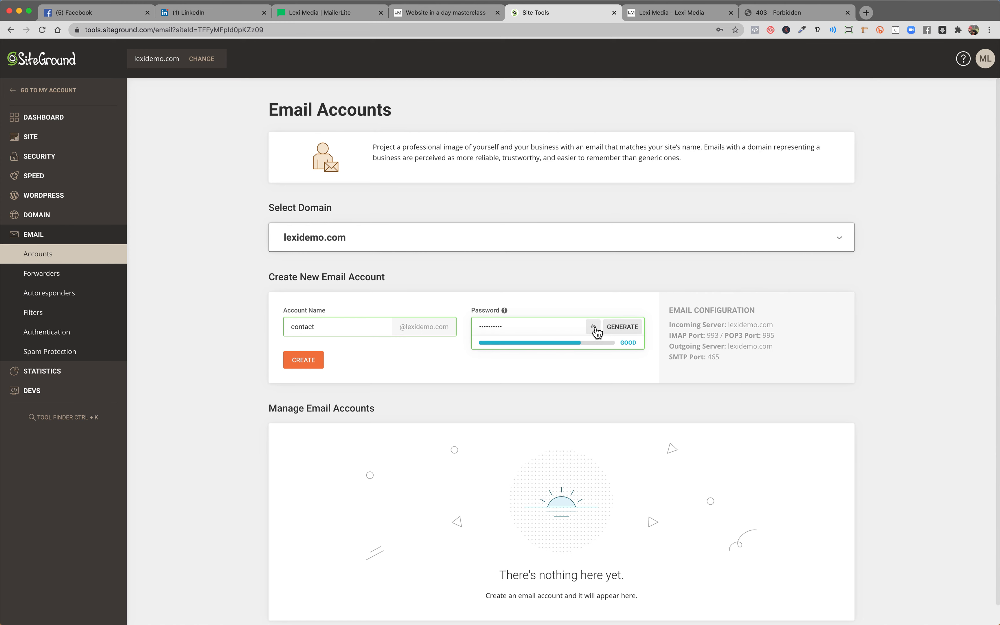
left_click(315, 362)
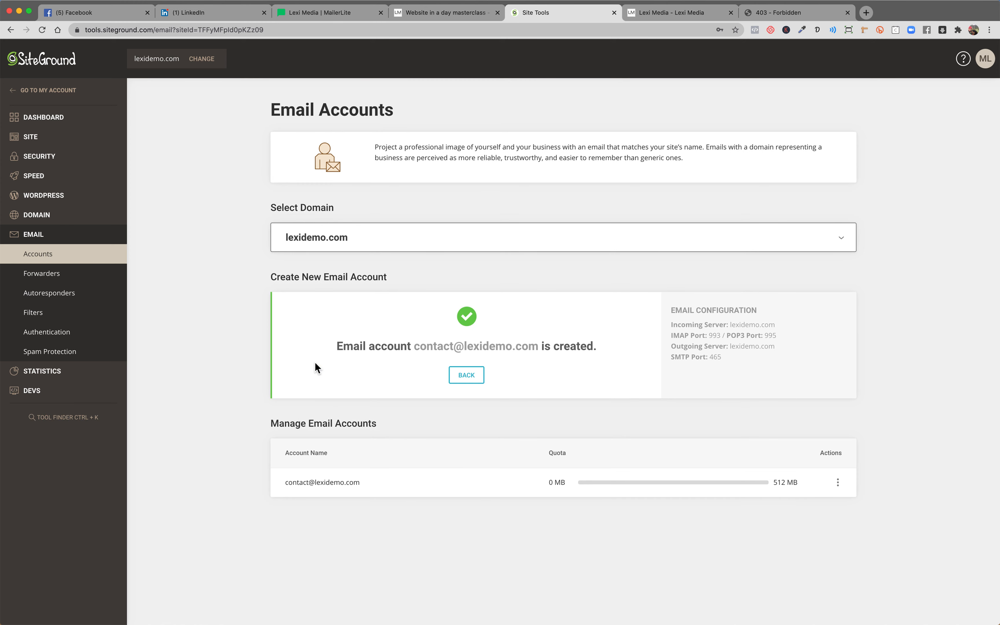
Highlight the account-created confirmation and the Manage Email Accounts heading.
left_click_drag(343, 347, 538, 353)
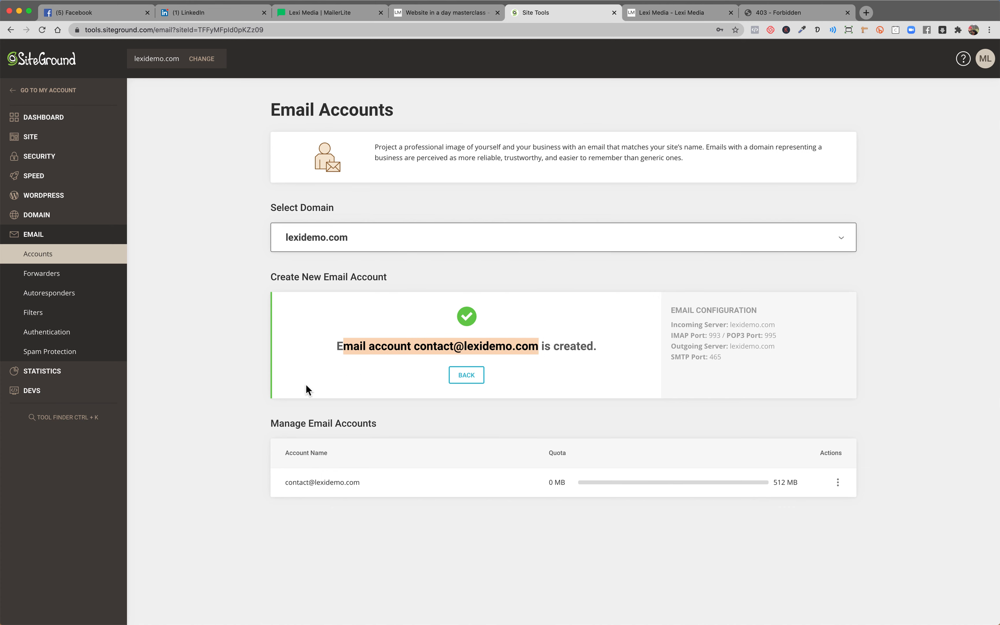
left_click_drag(272, 423, 376, 424)
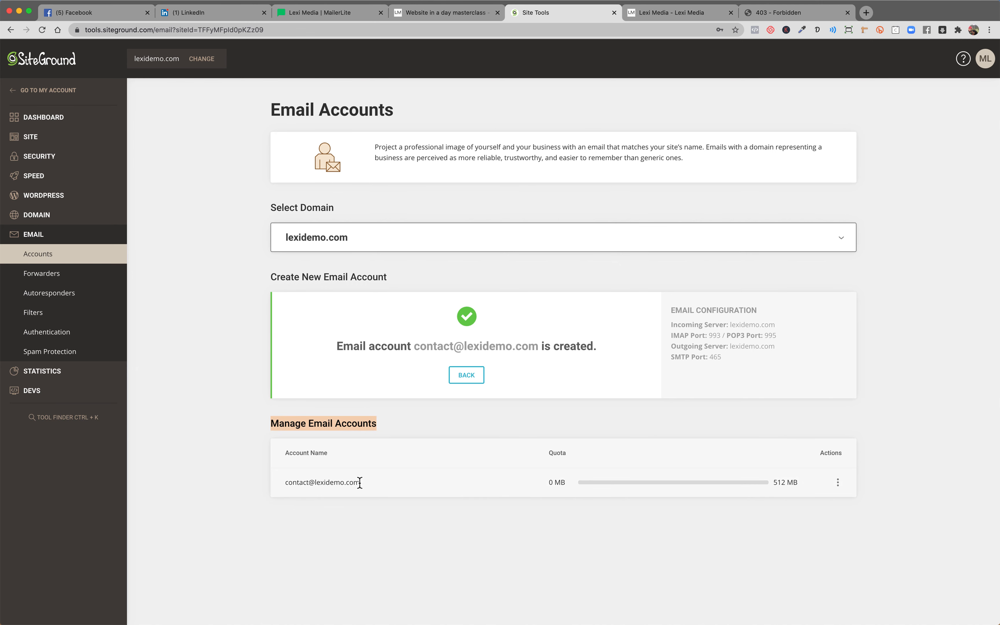
left_click(282, 481)
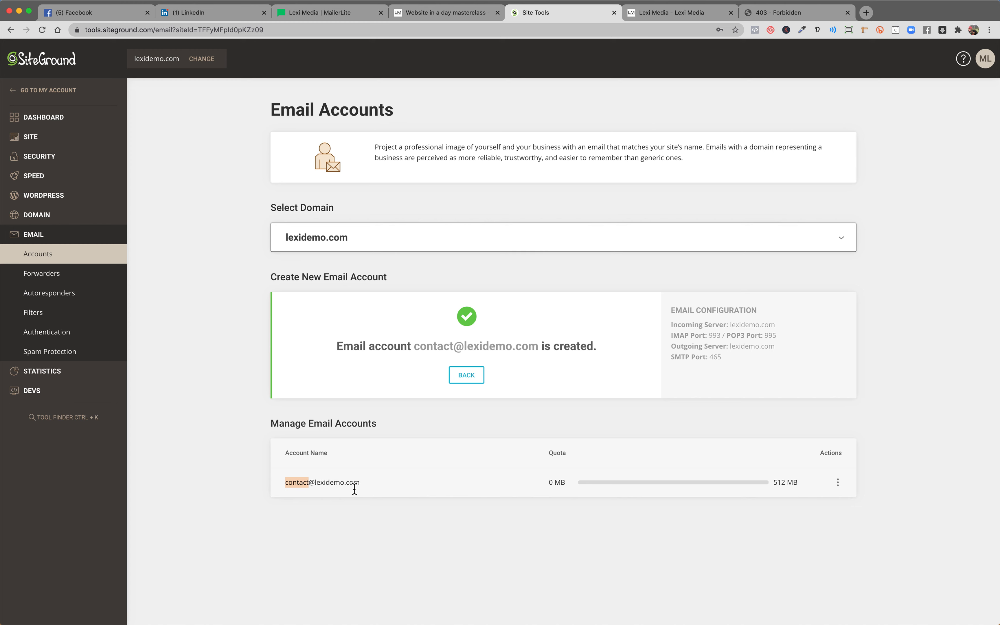
left_click(471, 377)
left_click(332, 334)
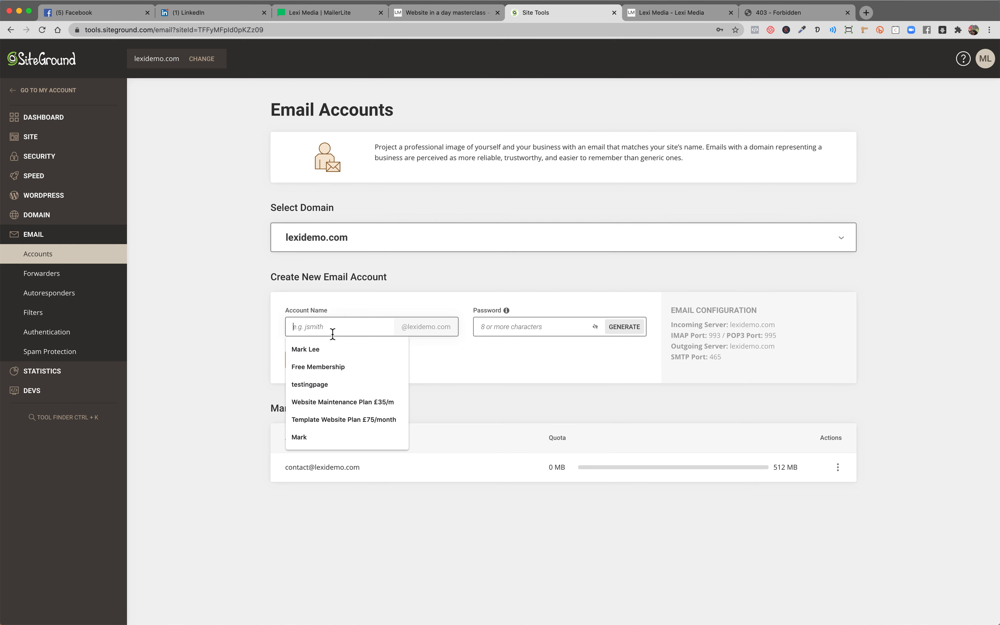
type("enquiries")
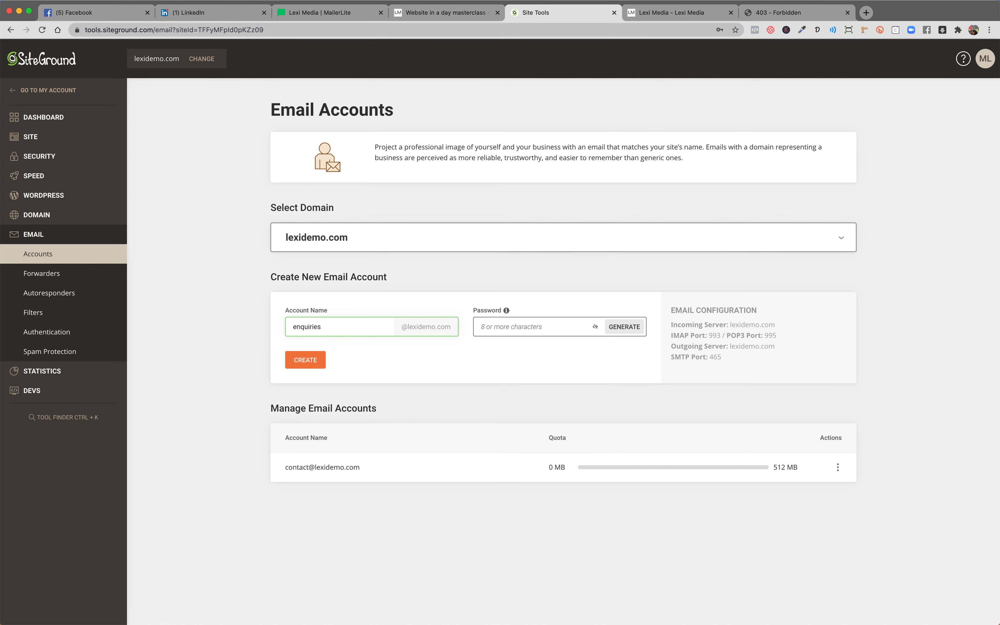
left_click(496, 334)
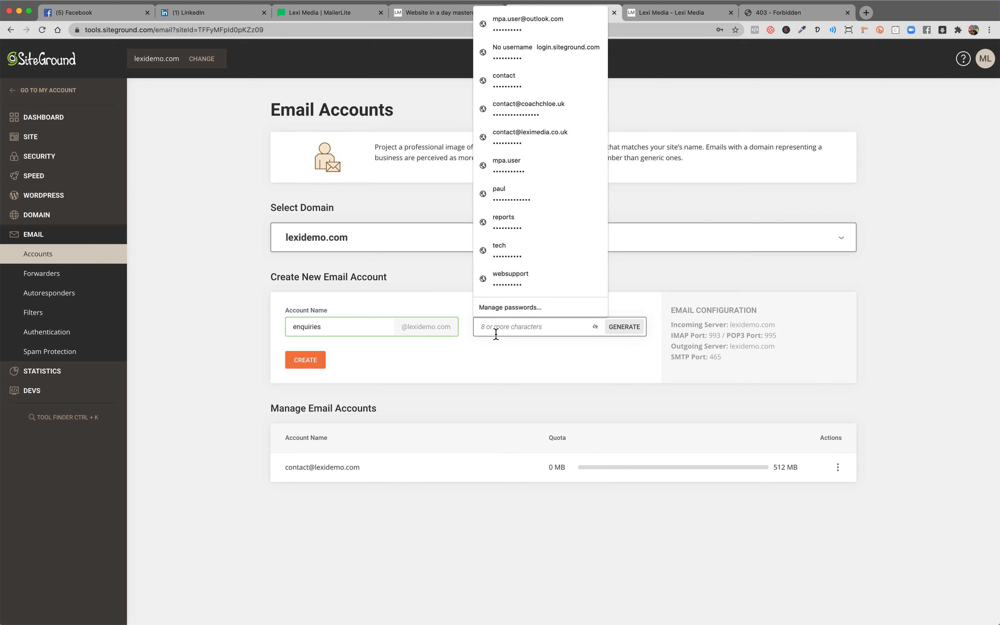
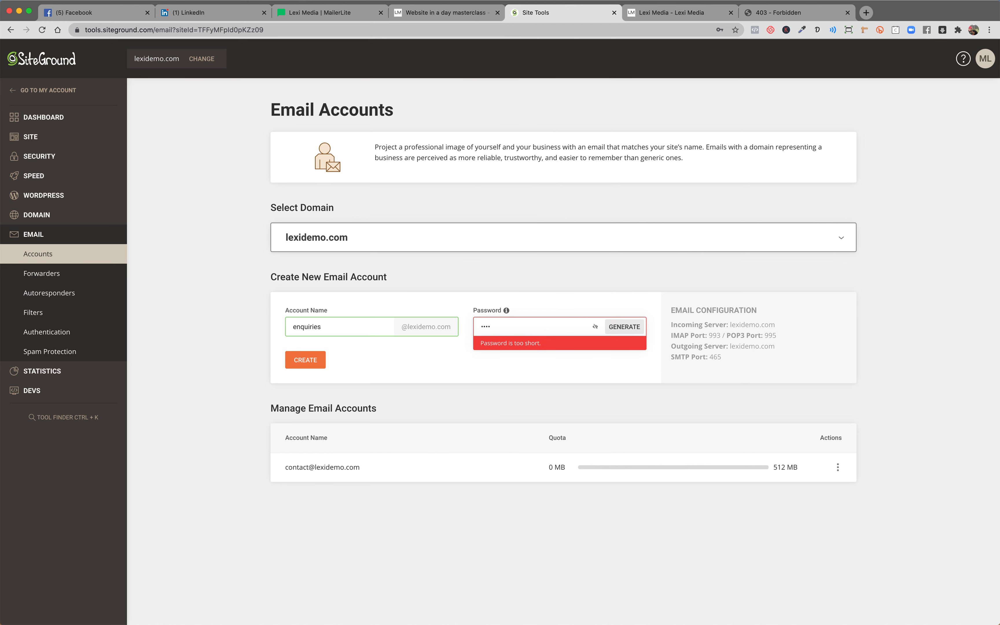
key("BackSpace")
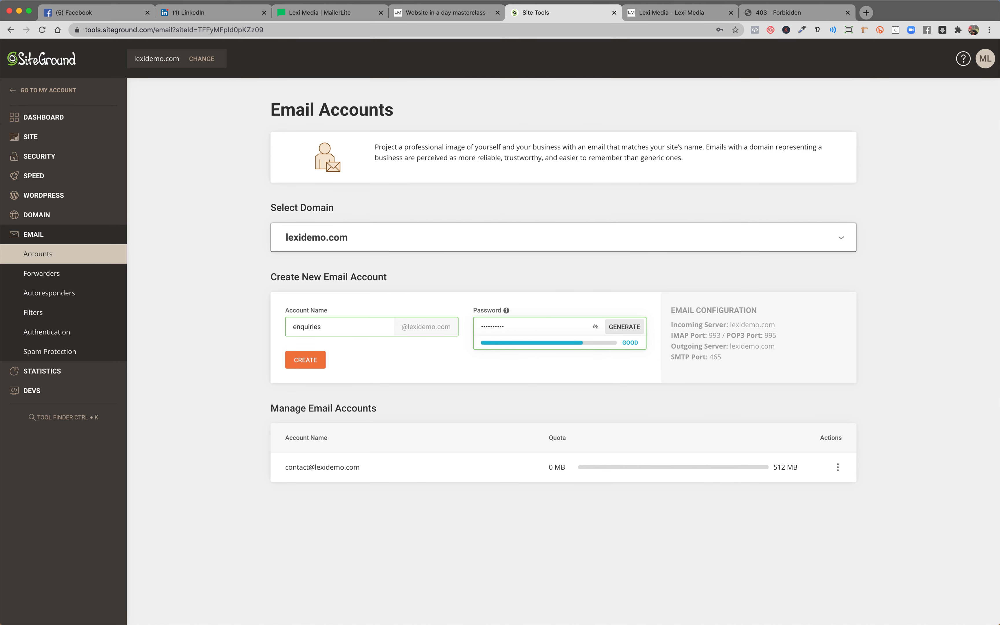
left_click(296, 359)
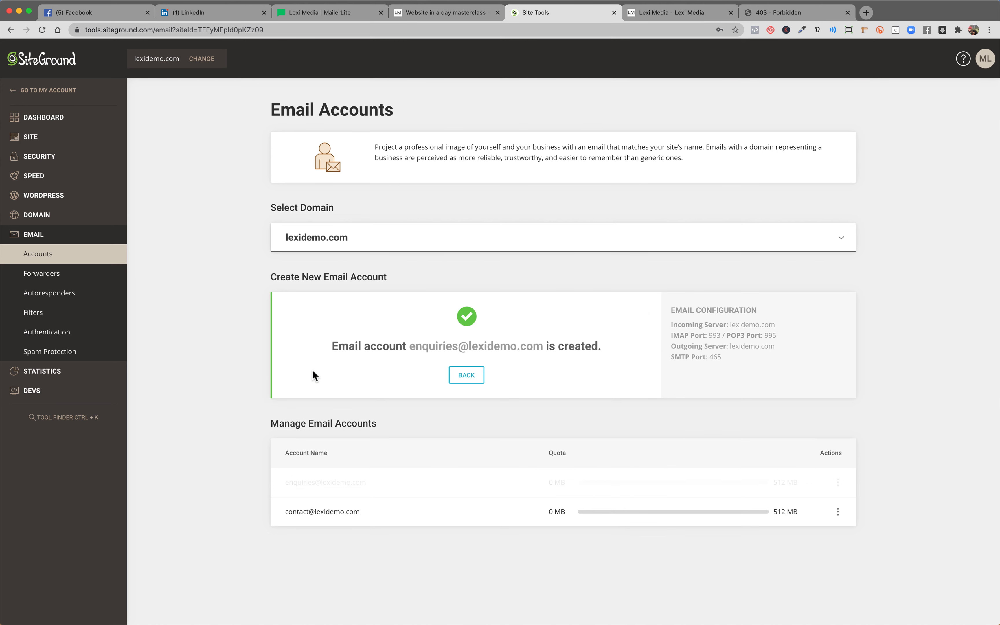
Return to the empty form and highlight both accounts in the list.
left_click(464, 377)
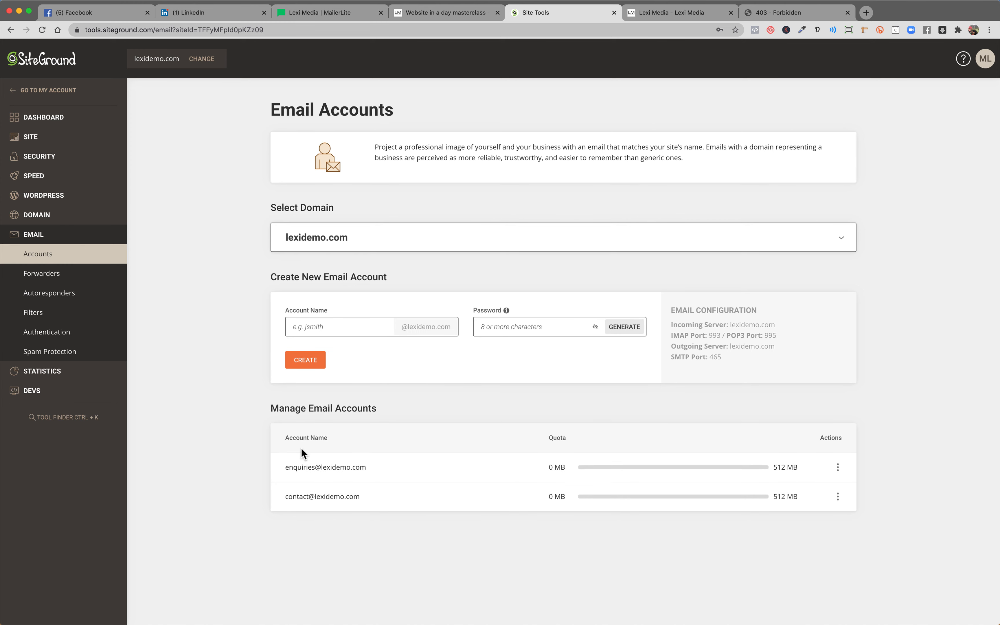
left_click_drag(280, 466, 523, 534)
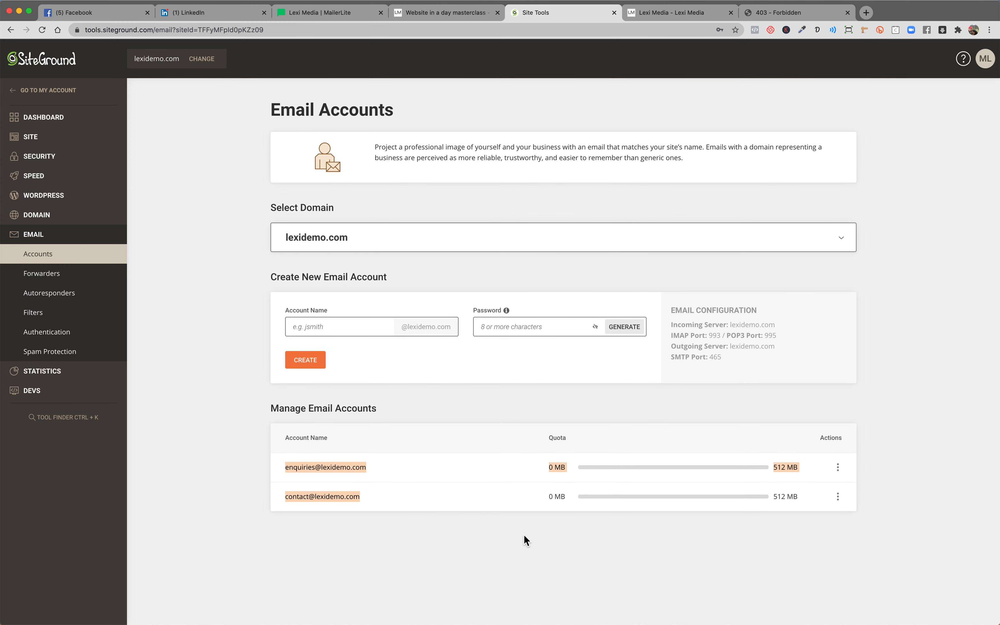
left_click(518, 533)
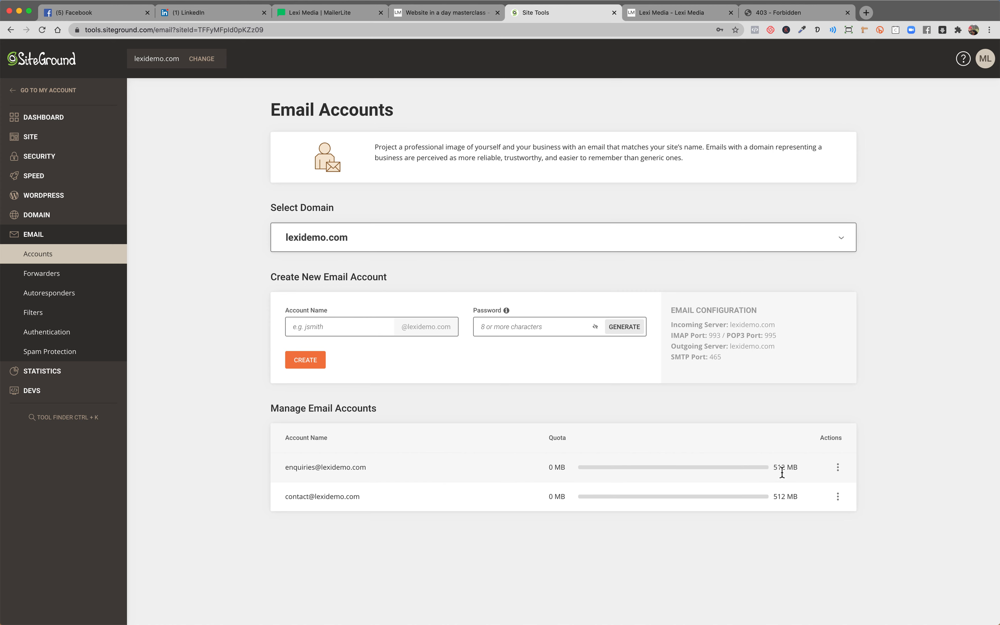
left_click(839, 469)
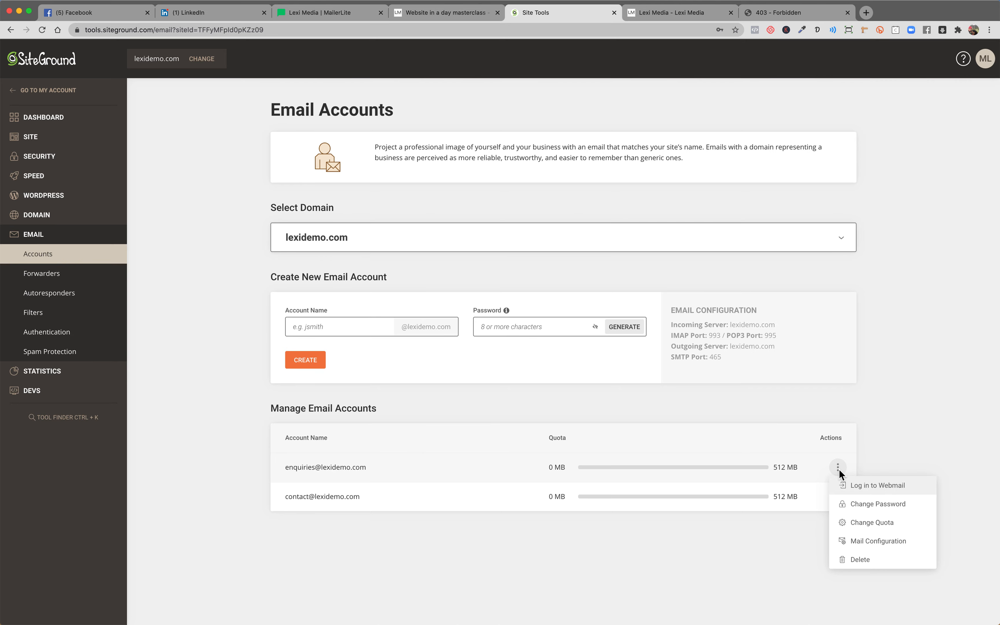
left_click(859, 522)
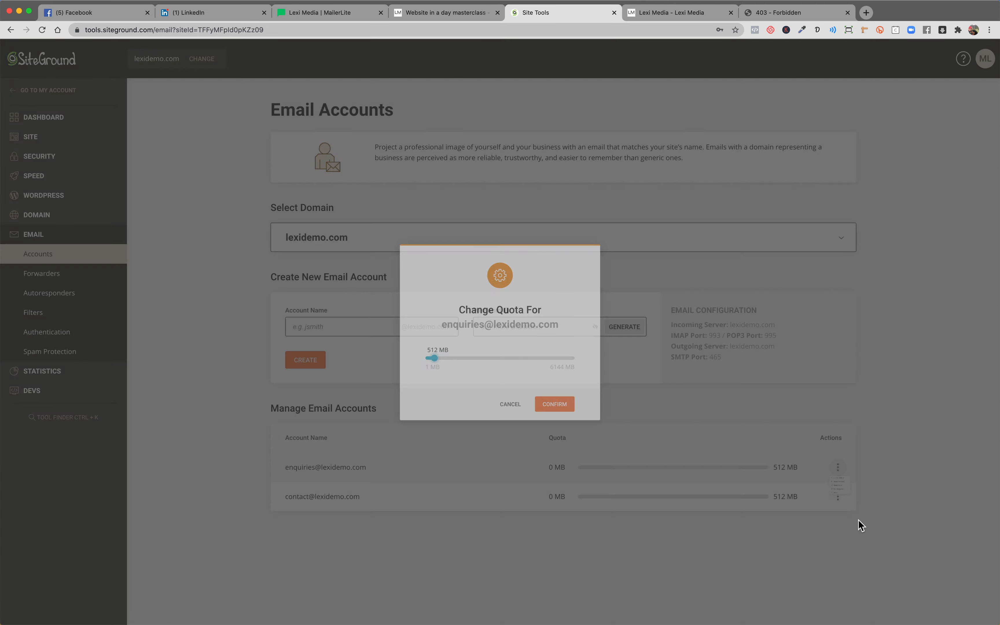
mouse_move(432, 363)
left_mouse_down()
mouse_move(590, 372)
mouse_move(444, 370)
left_mouse_up()
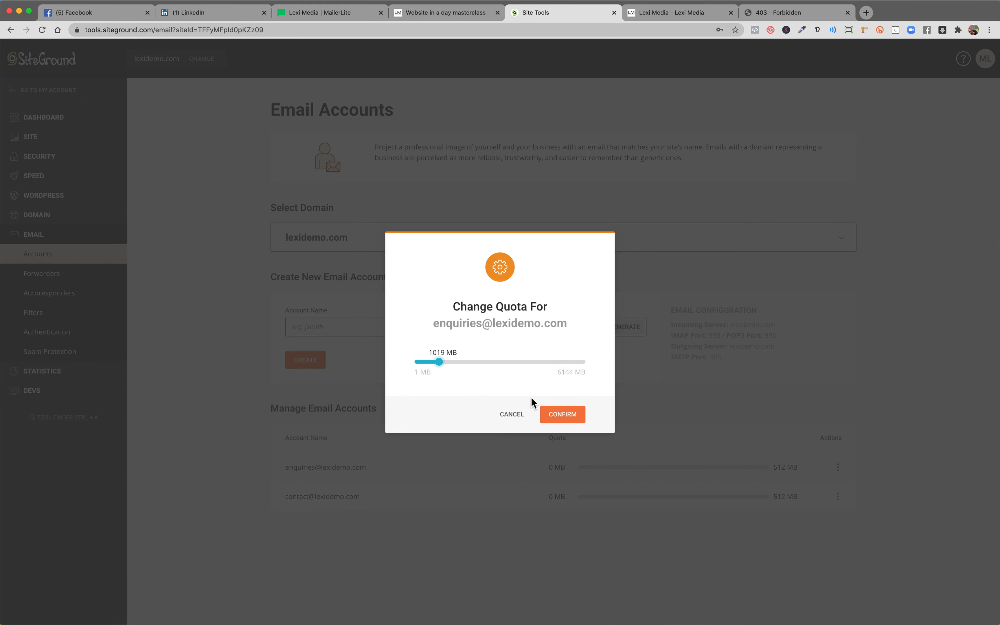
left_click(548, 409)
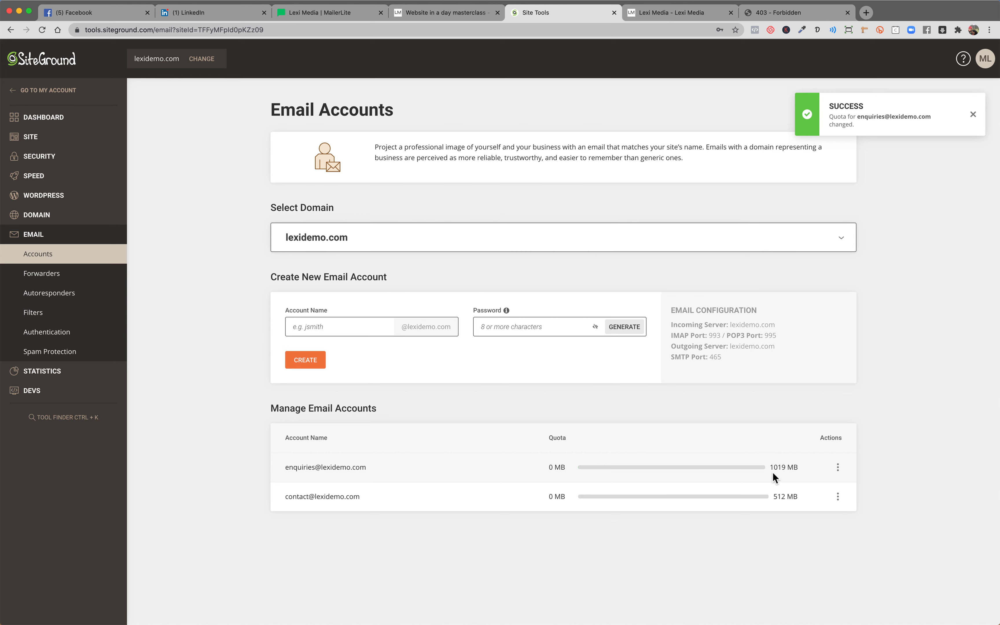
triple_click(784, 469)
left_click(777, 496)
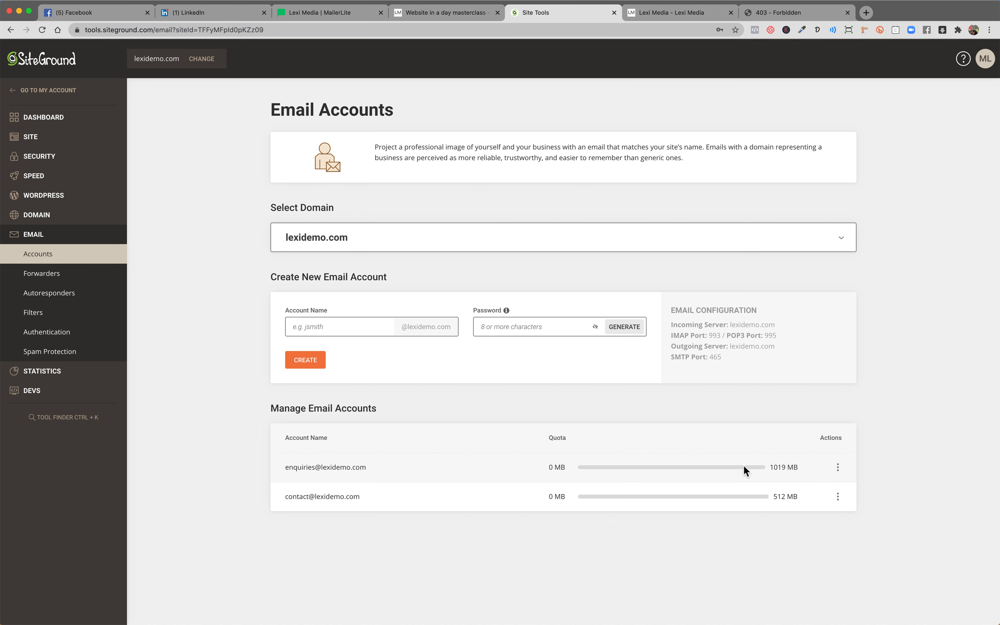
left_click(838, 470)
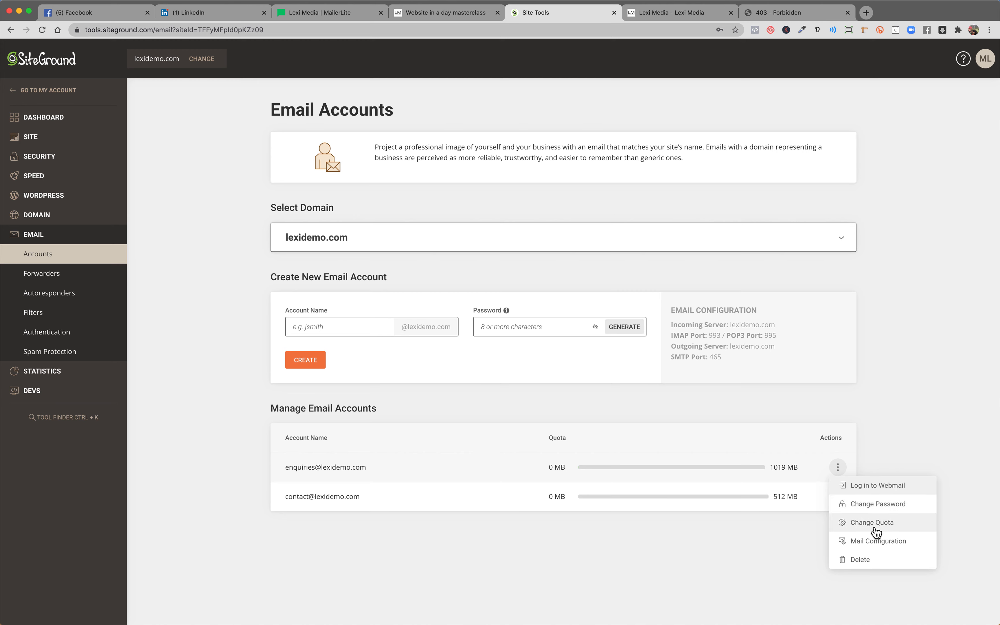
left_click(863, 541)
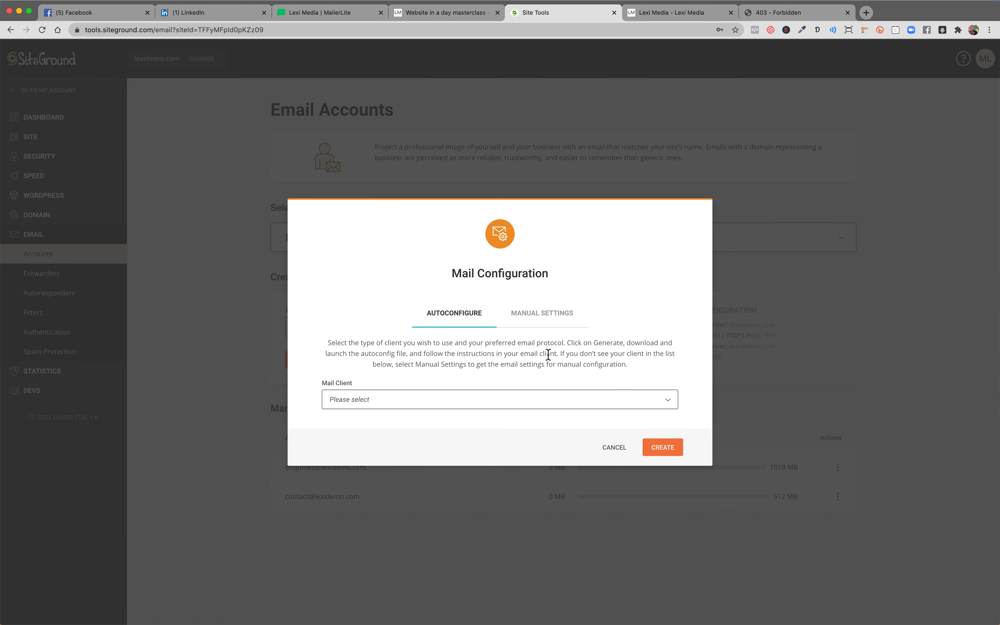
left_click(530, 314)
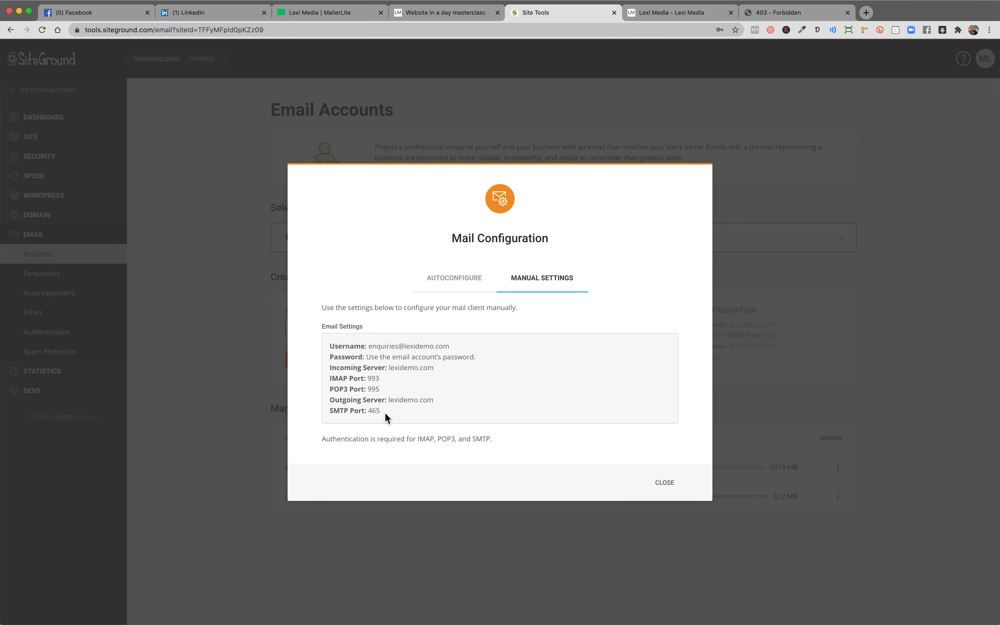
left_click(374, 400)
left_click_drag(374, 400, 330, 346)
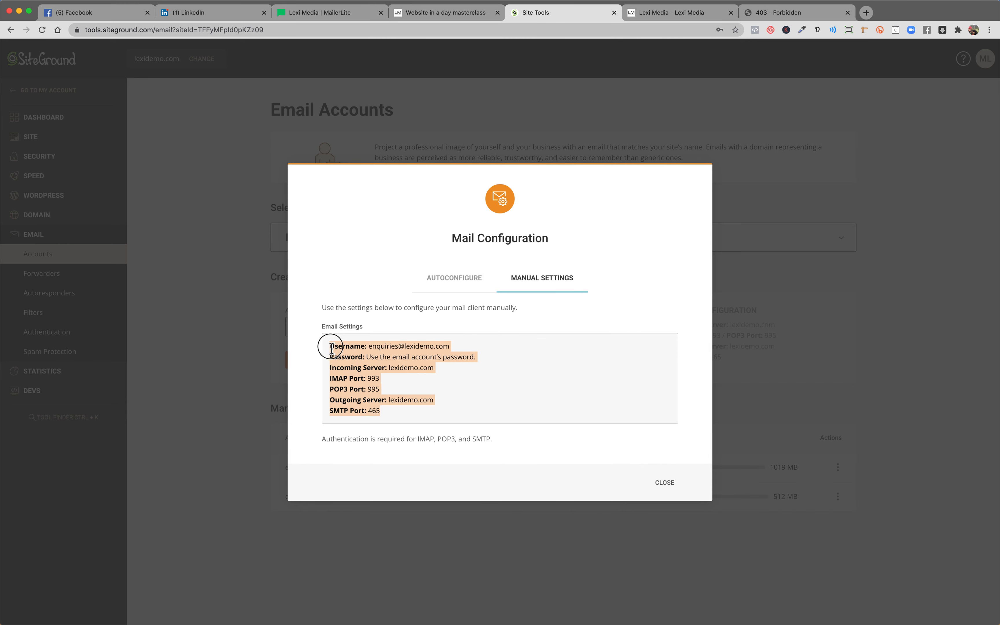
left_click(454, 383)
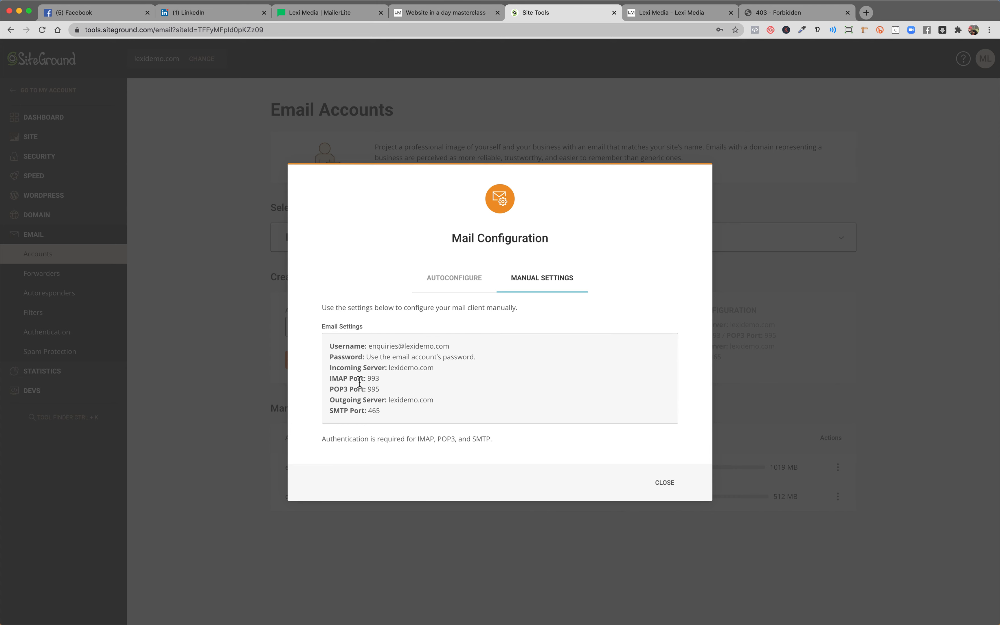
left_click(356, 362)
left_click_drag(356, 361, 395, 411)
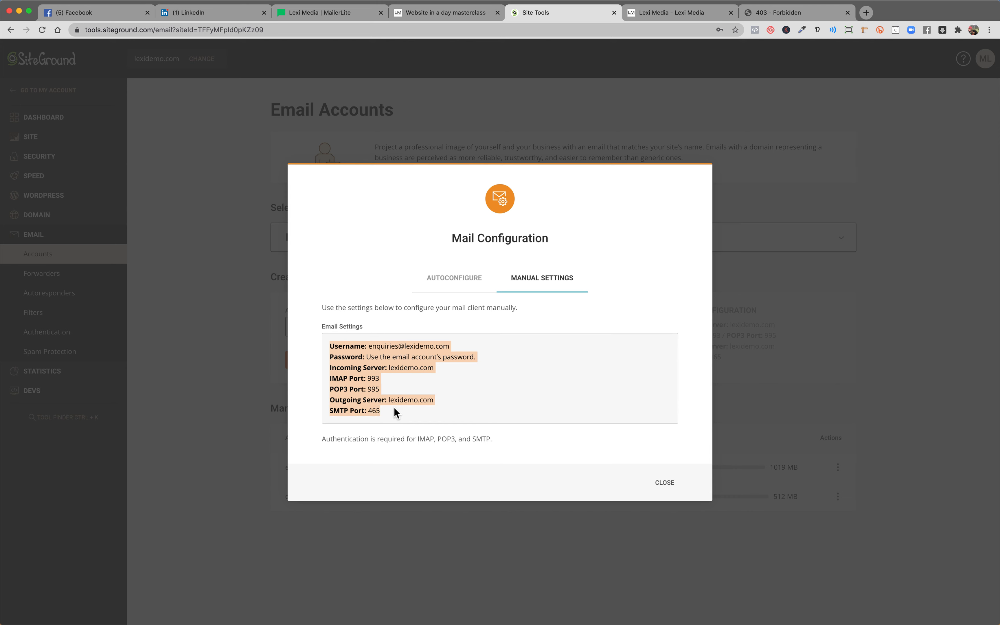
left_click(387, 378)
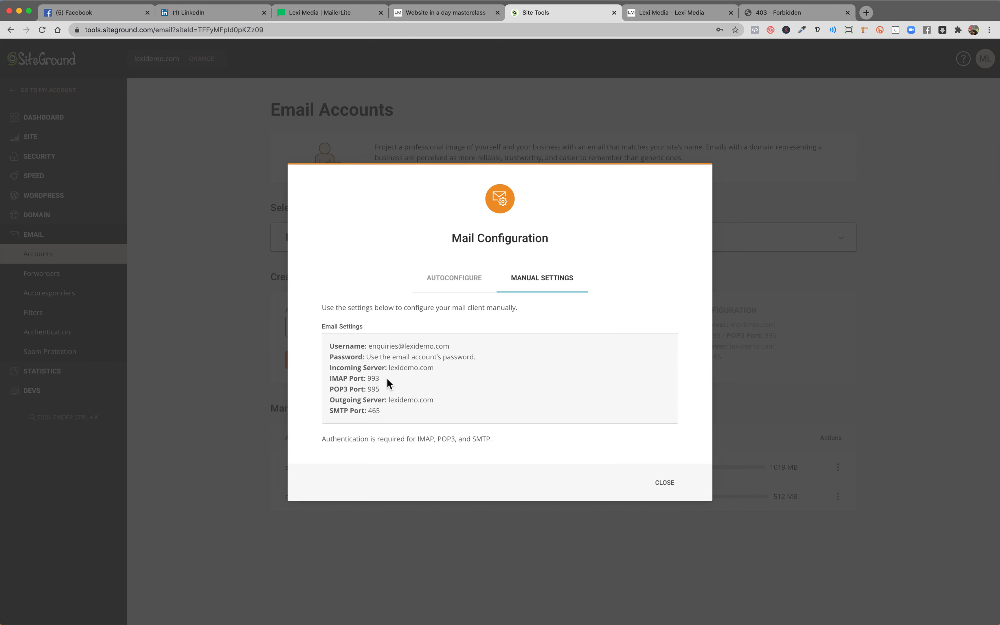
Highlight the IMAP 993 and POP3 port lines, then select the whole settings block.
left_click_drag(383, 377, 335, 384)
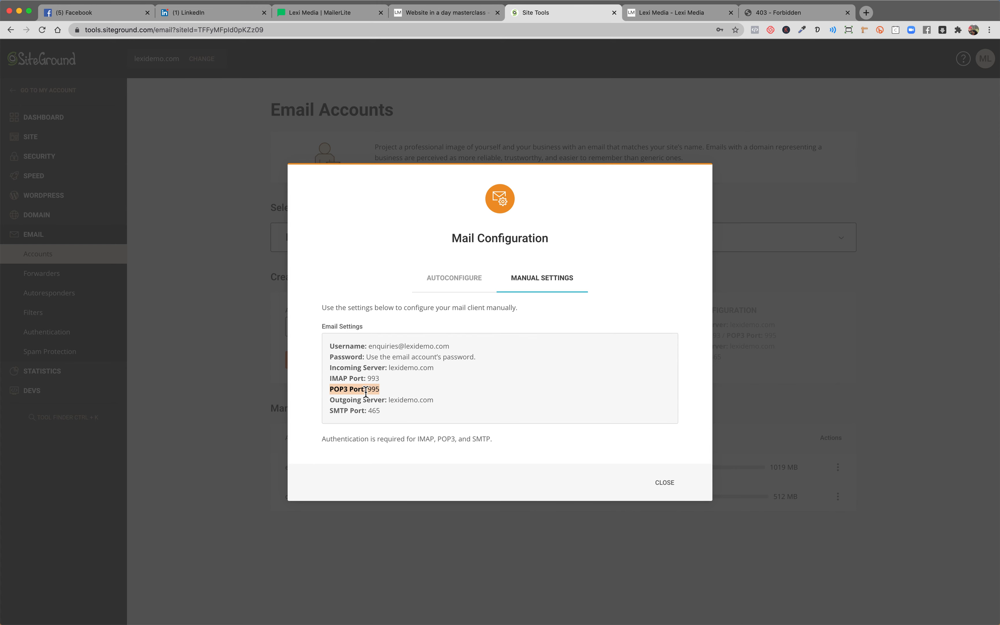
left_click_drag(386, 382, 331, 378)
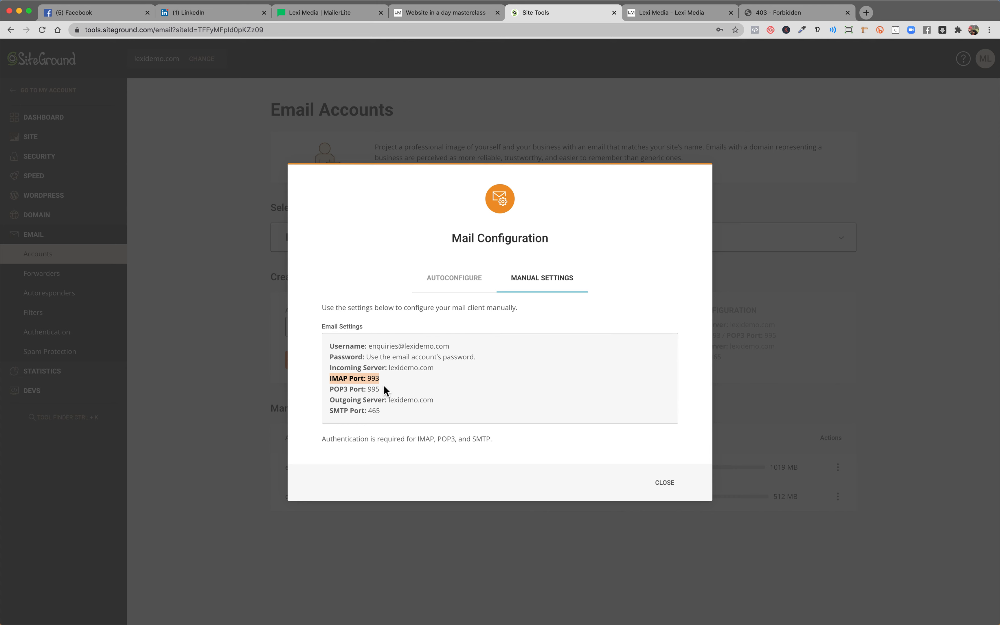
left_click_drag(330, 389, 381, 391)
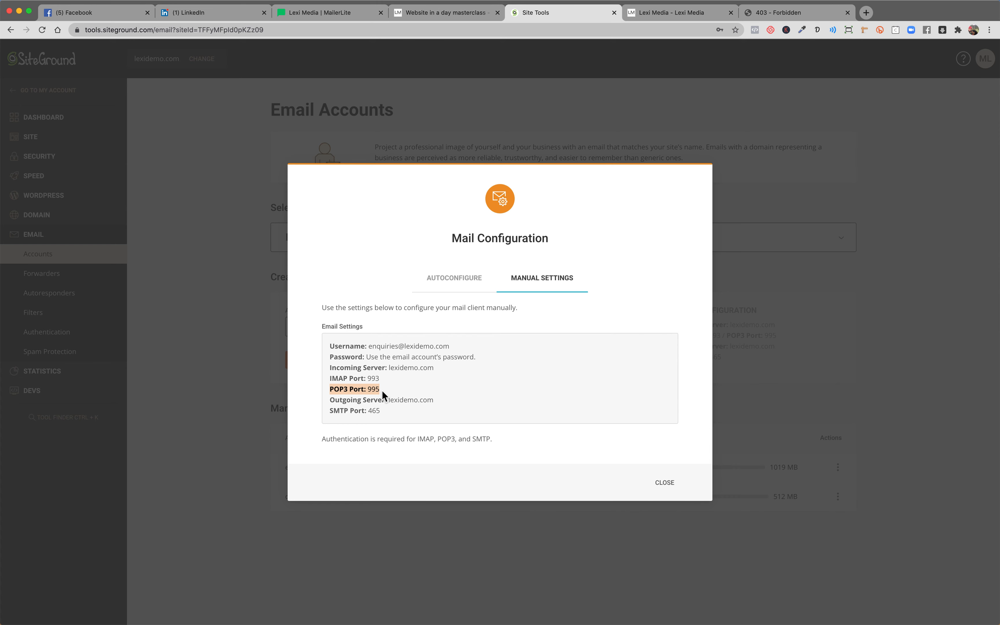
left_click_drag(382, 379, 330, 380)
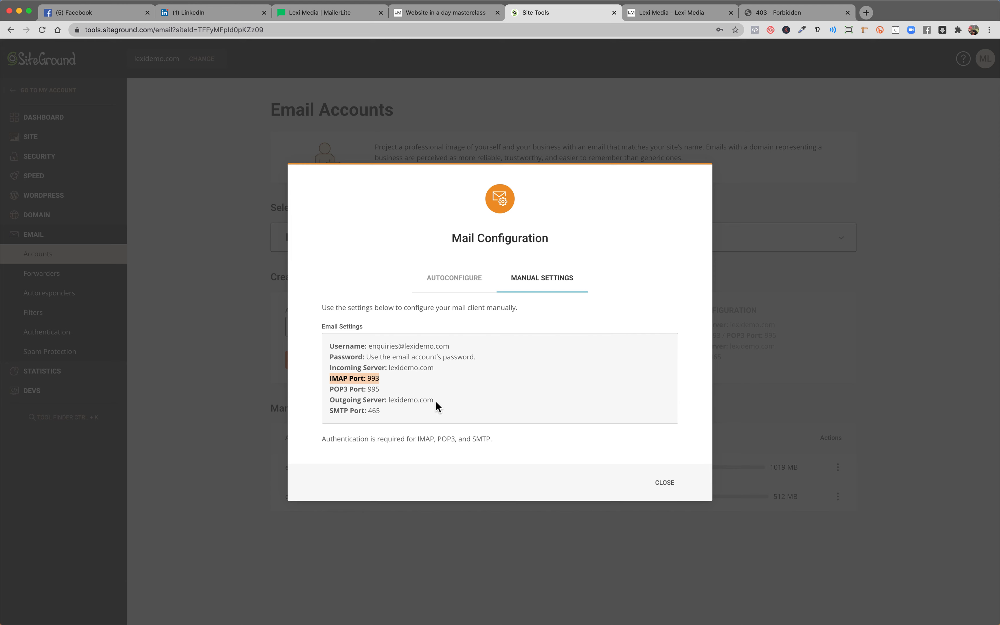
left_click(382, 394)
triple_click(383, 394)
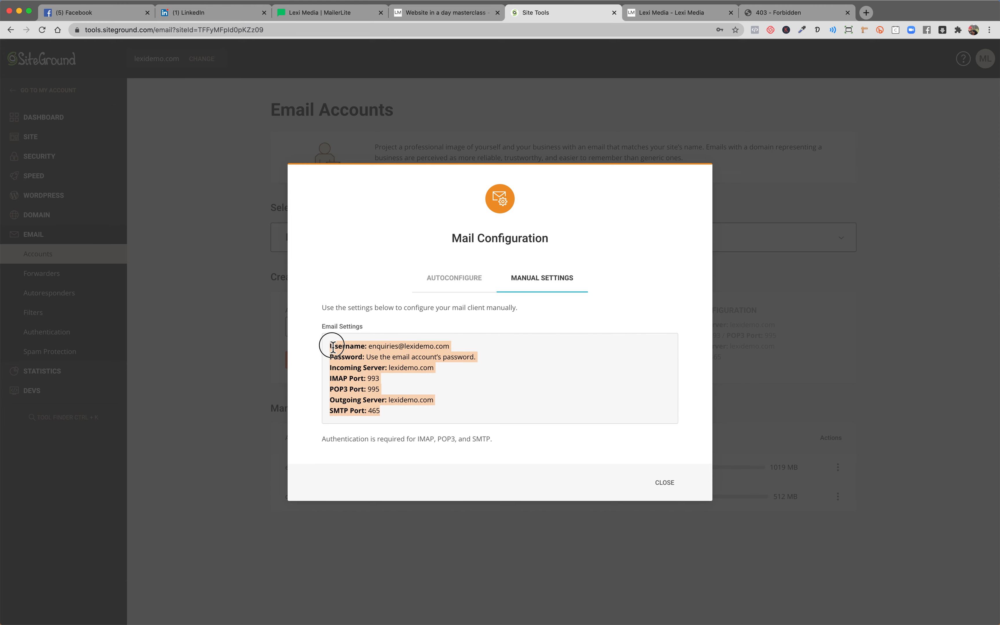
left_click(661, 483)
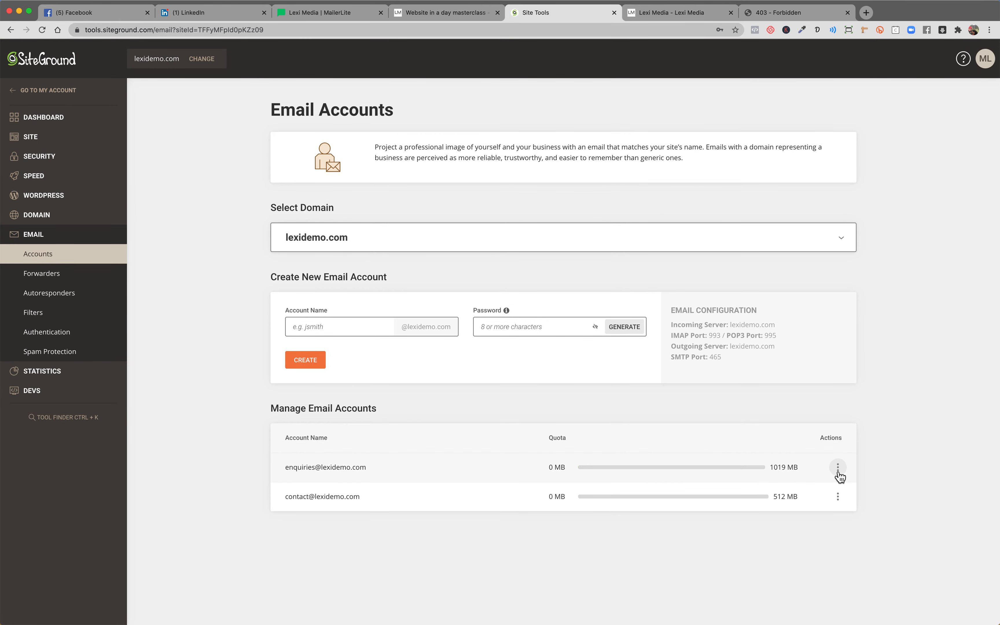
left_click(838, 468)
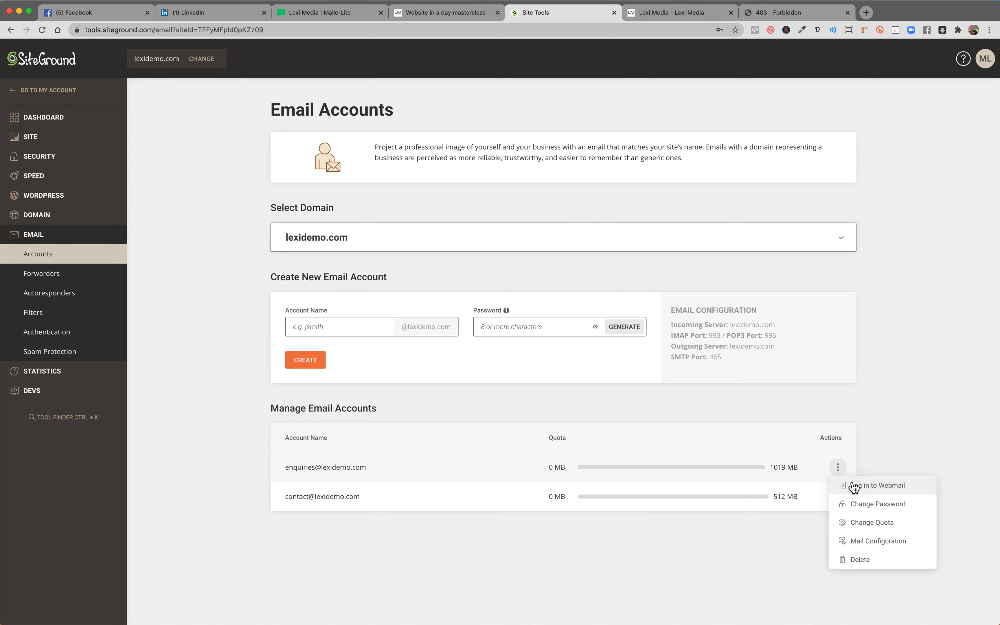
left_click(862, 484)
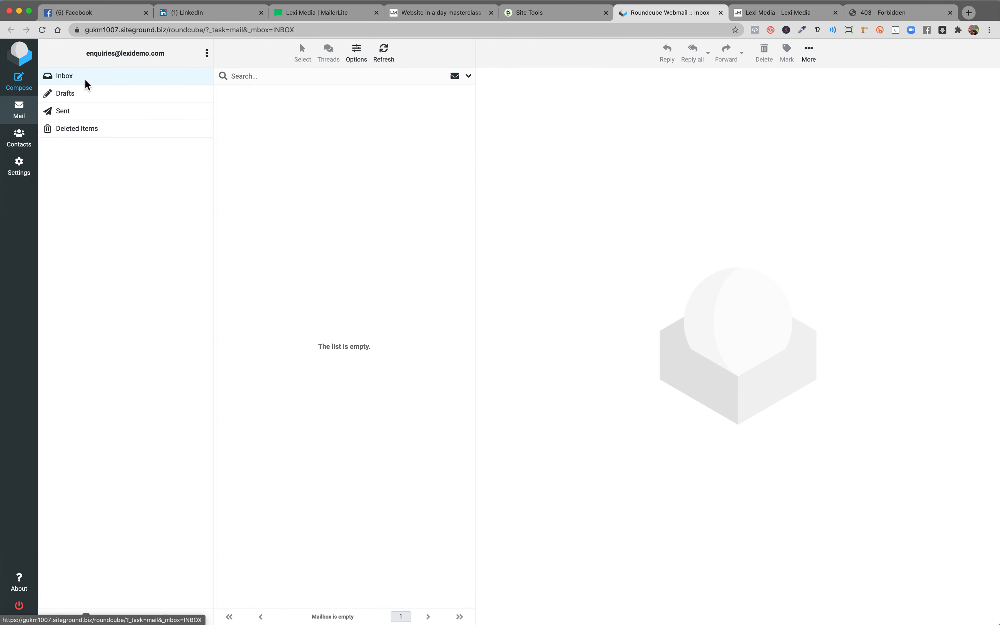
Look through Roundcube Responses, Identities and the enquiries identity's signature settings.
left_click(24, 171)
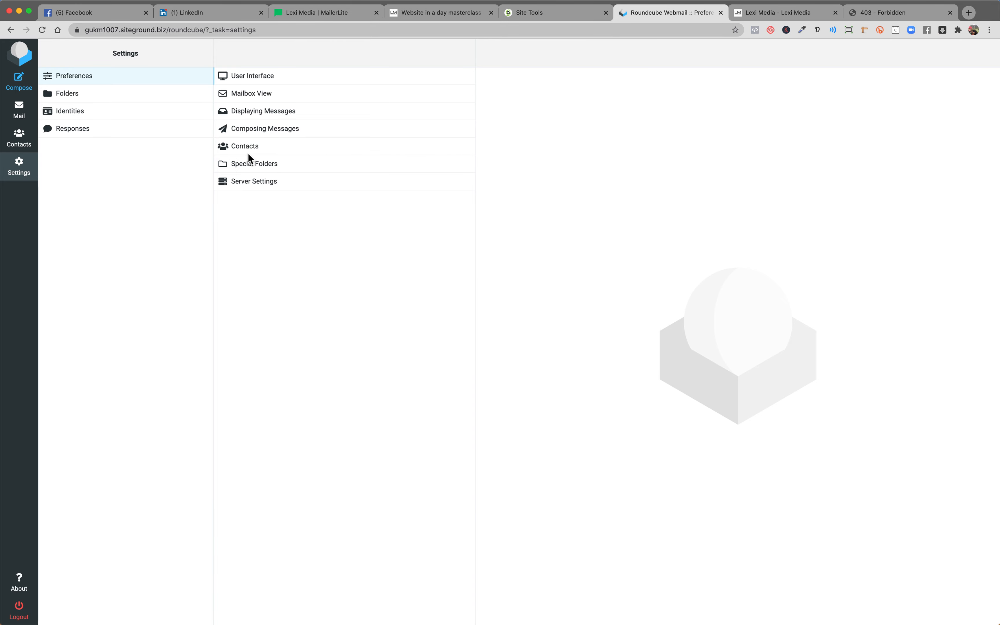
left_click(85, 133)
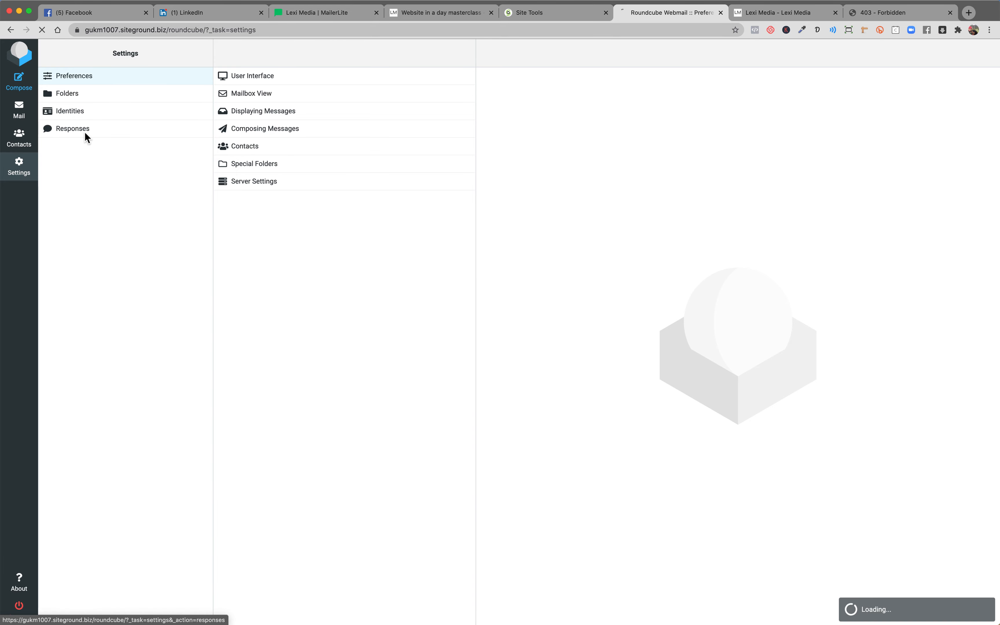
left_click(73, 115)
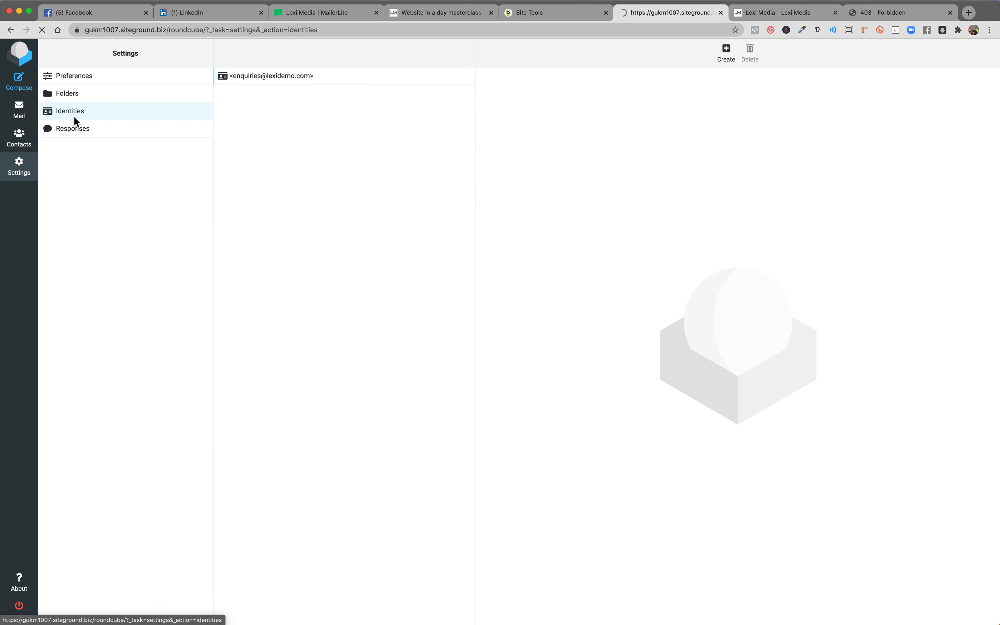
left_click(239, 74)
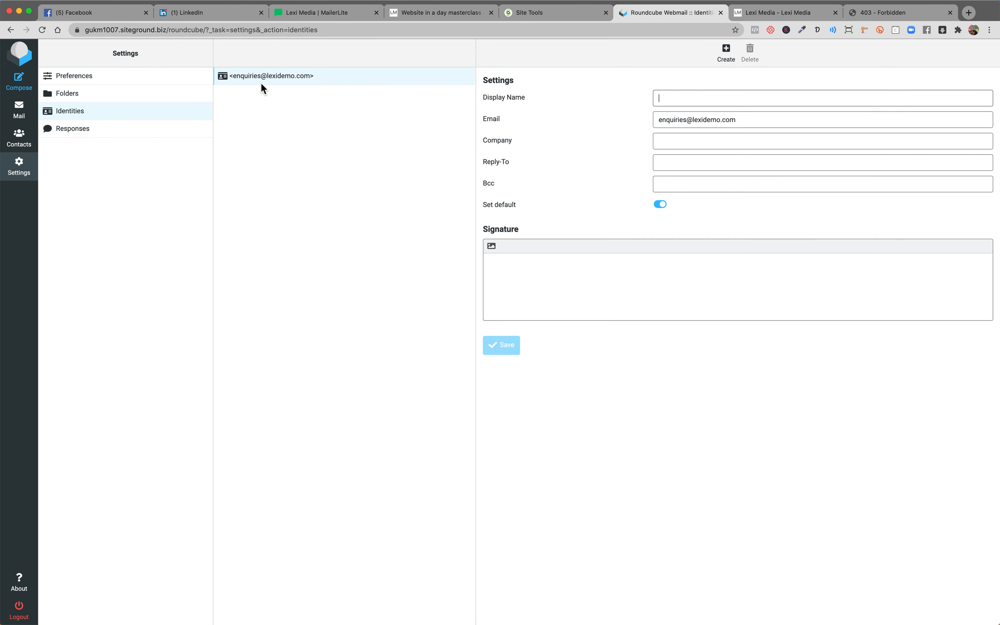
left_click(504, 271)
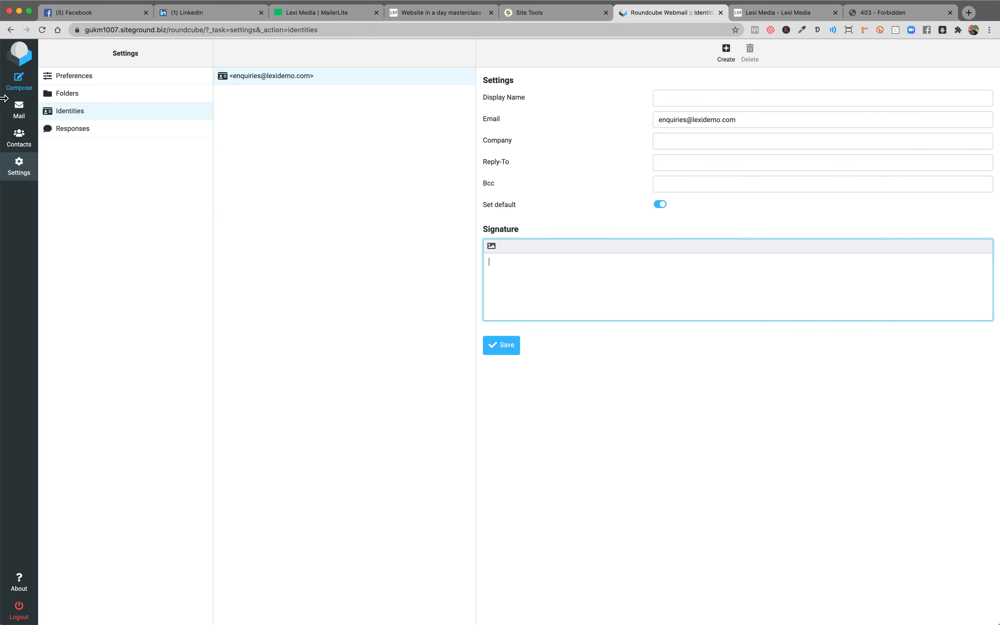
View the Folders settings and the Server Settings preferences, then go to Contacts.
left_click(57, 94)
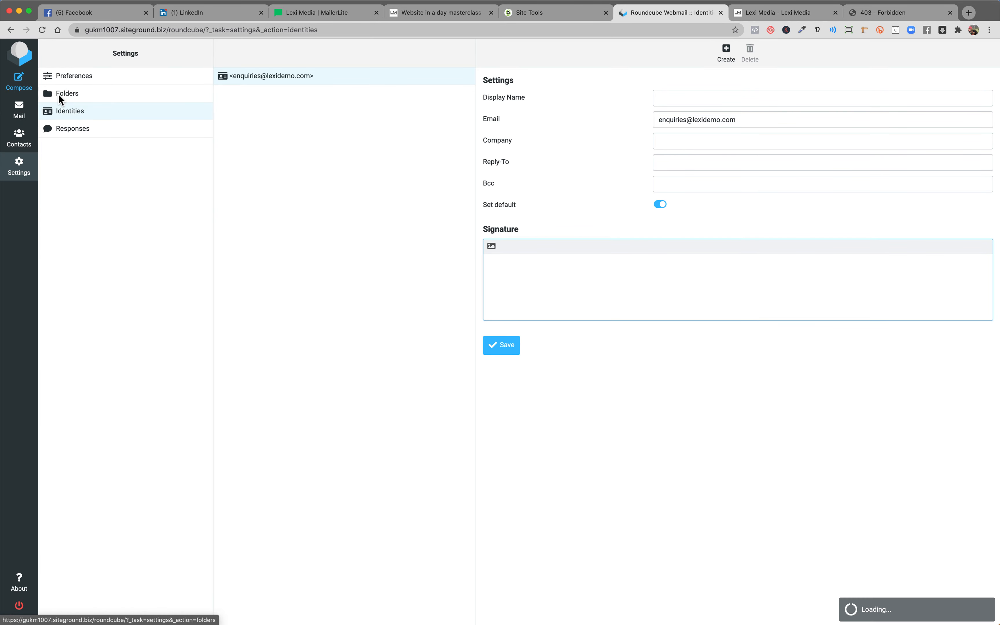
left_click(60, 76)
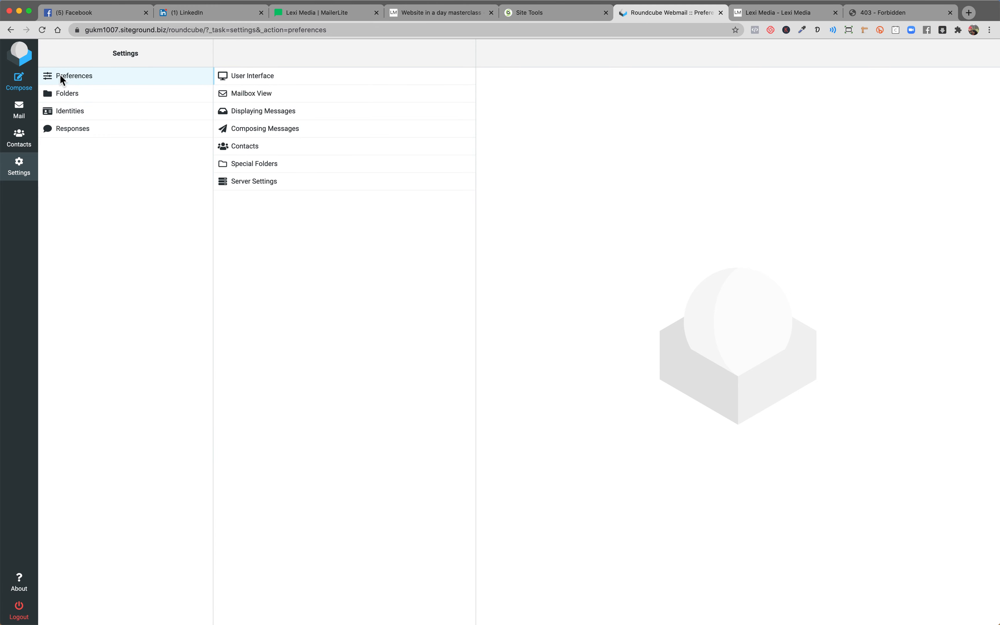
left_click(237, 184)
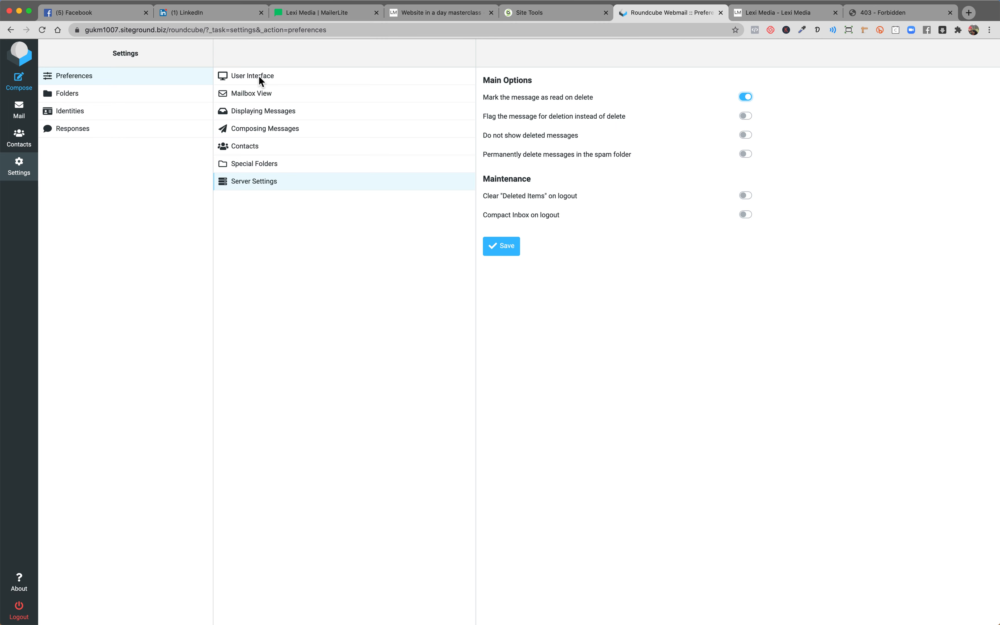
left_click(19, 137)
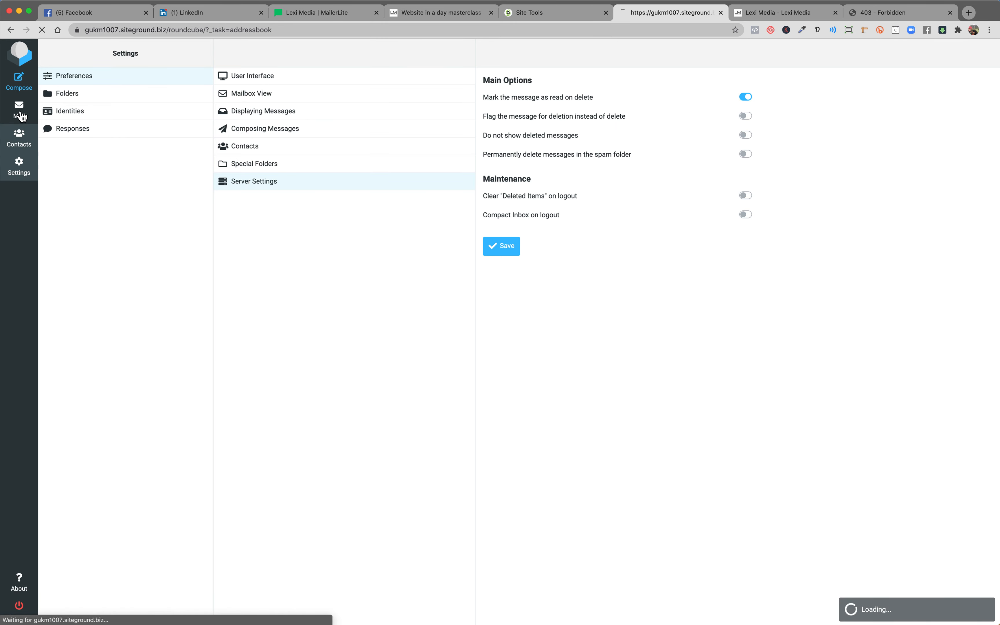
left_click(20, 117)
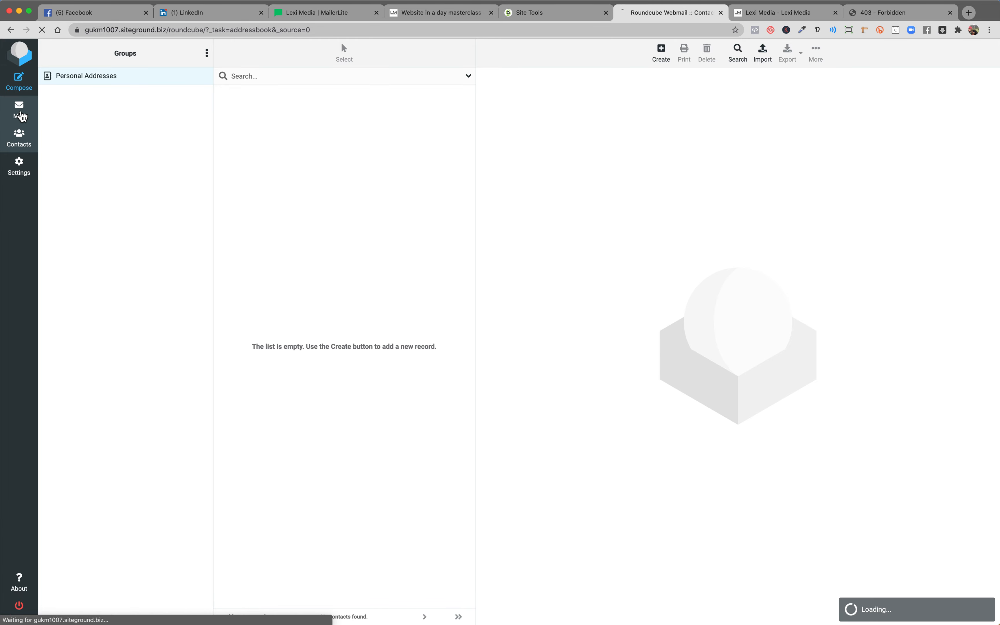
left_click(21, 90)
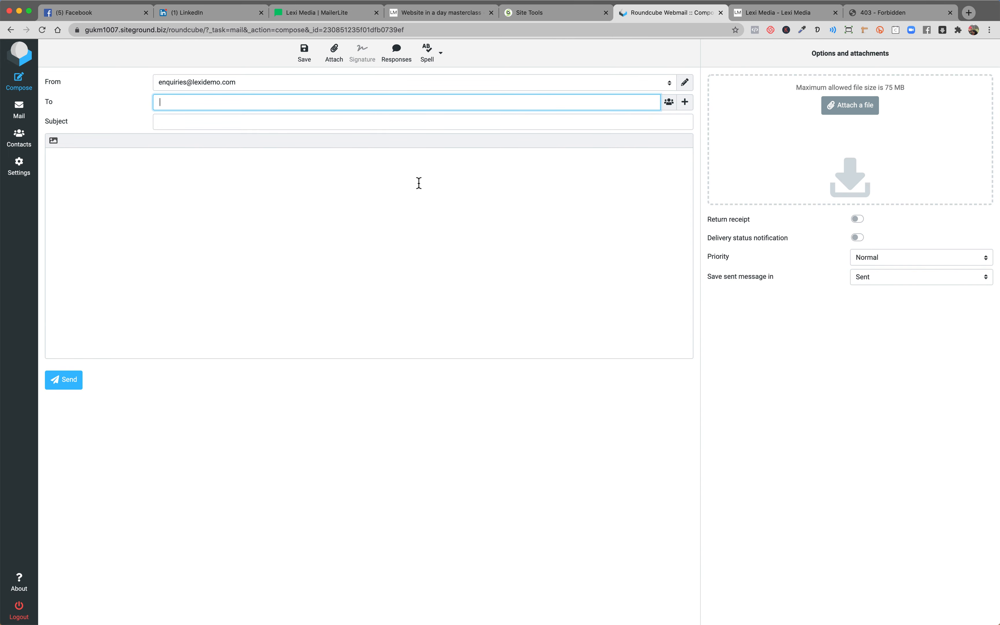
Launch Outlook and get through the first-run privacy prompts, declining optional data.
mouse_move(290, 620)
left_click(400, 623)
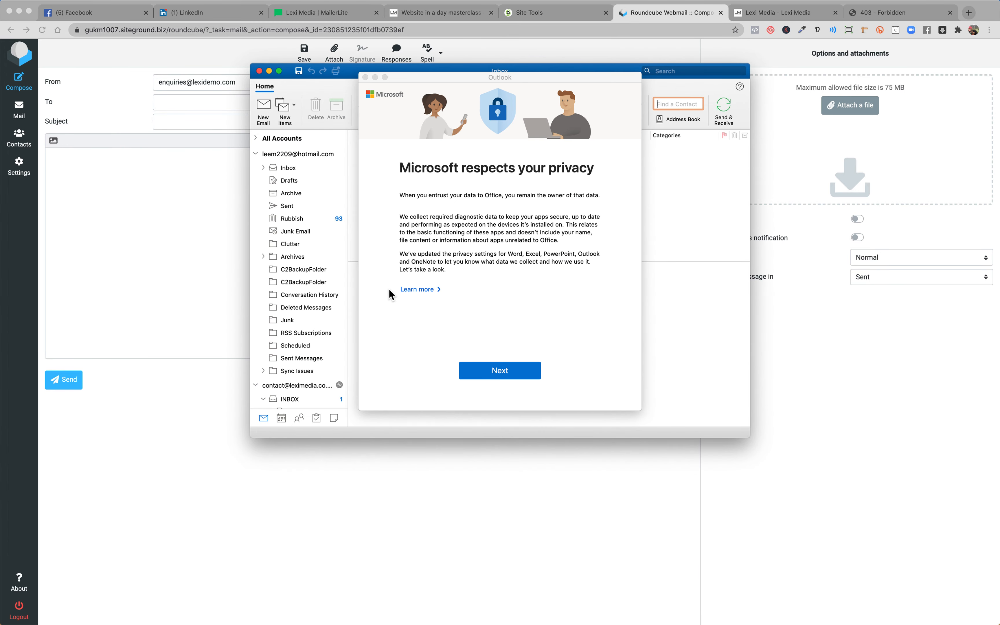
left_click(500, 373)
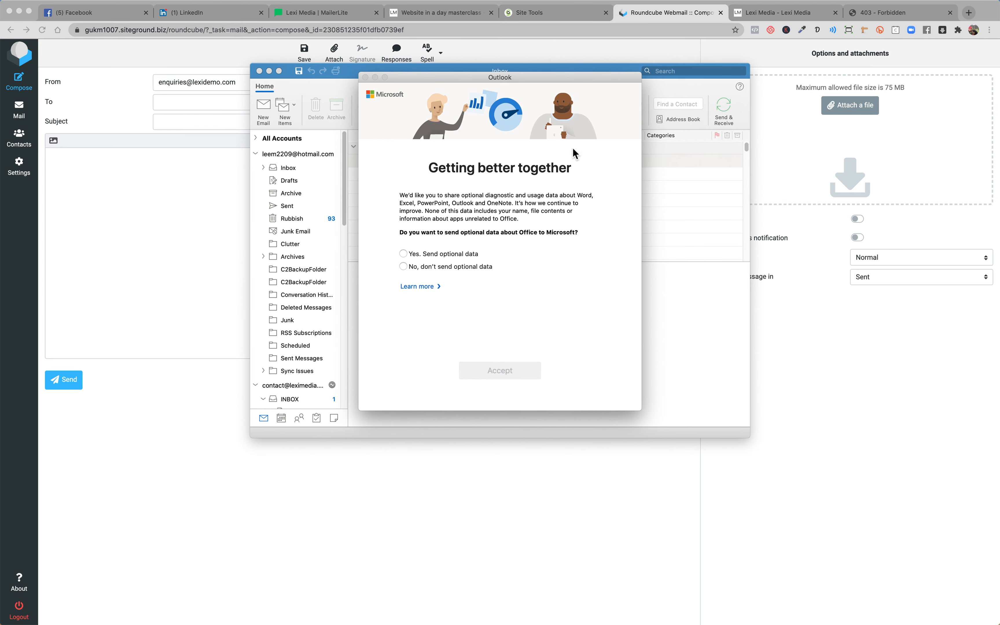
left_click(418, 266)
left_click(496, 374)
left_click(475, 373)
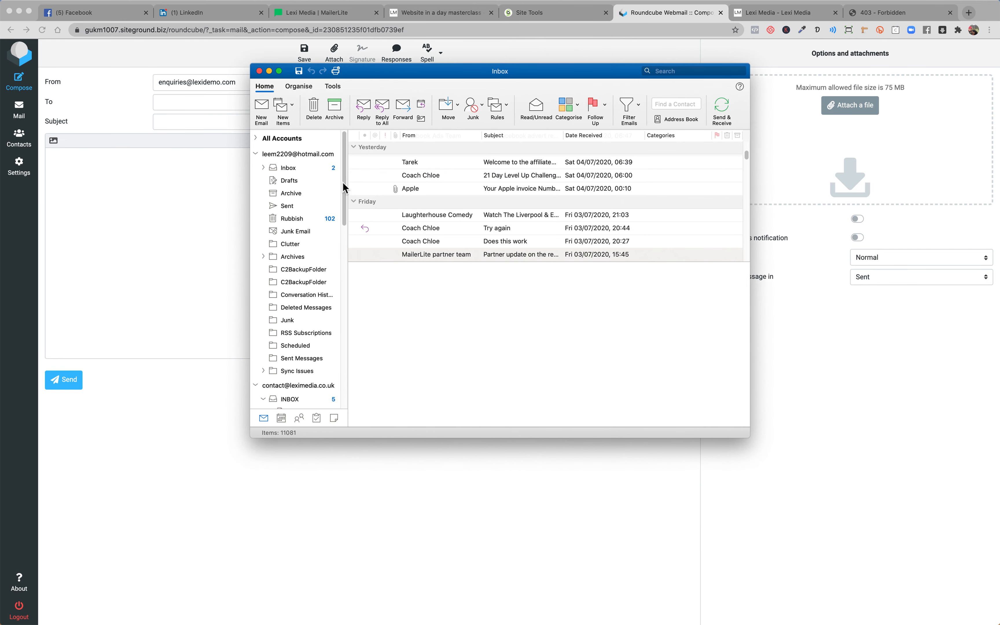
Collapse and expand the accounts' folder trees, then close the Outlook inbox window.
scroll(340, 215, "down", 8)
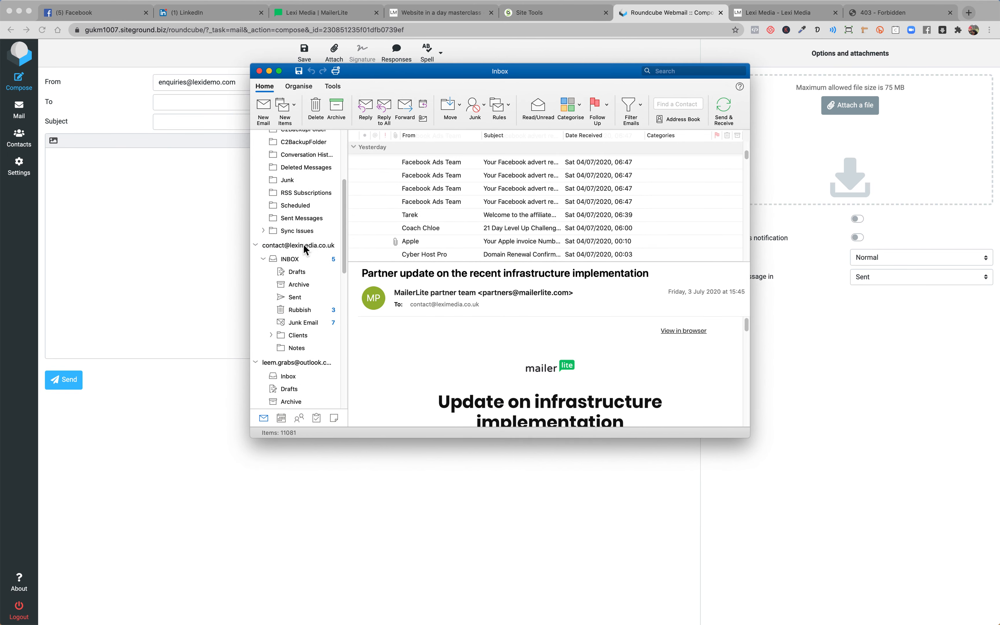
left_click(256, 248)
left_click(257, 249)
left_click(256, 363)
scroll(273, 305, "down", 4)
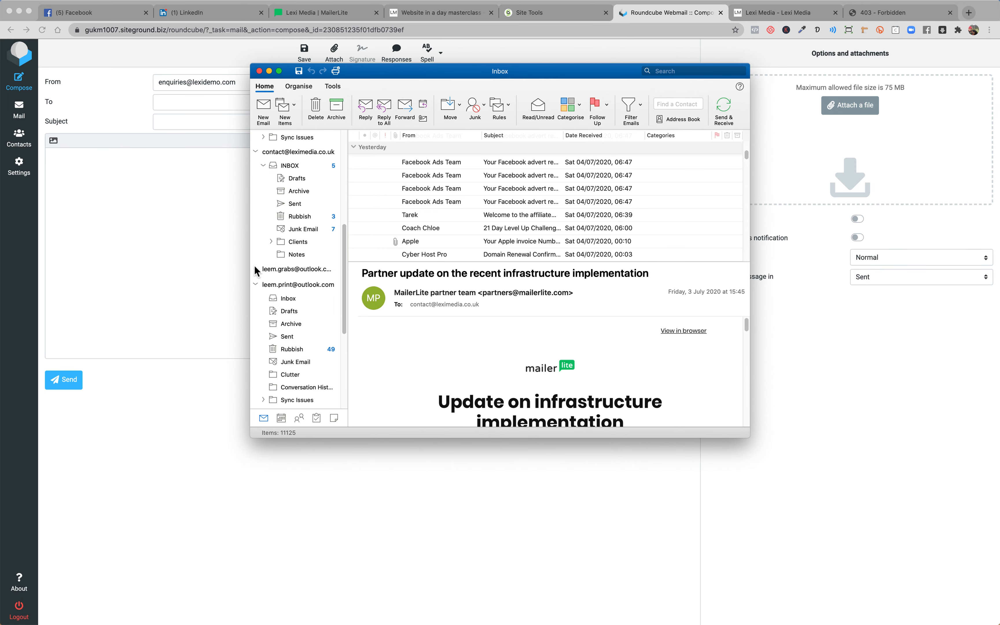
left_click(255, 284)
scroll(271, 234, "up", 3)
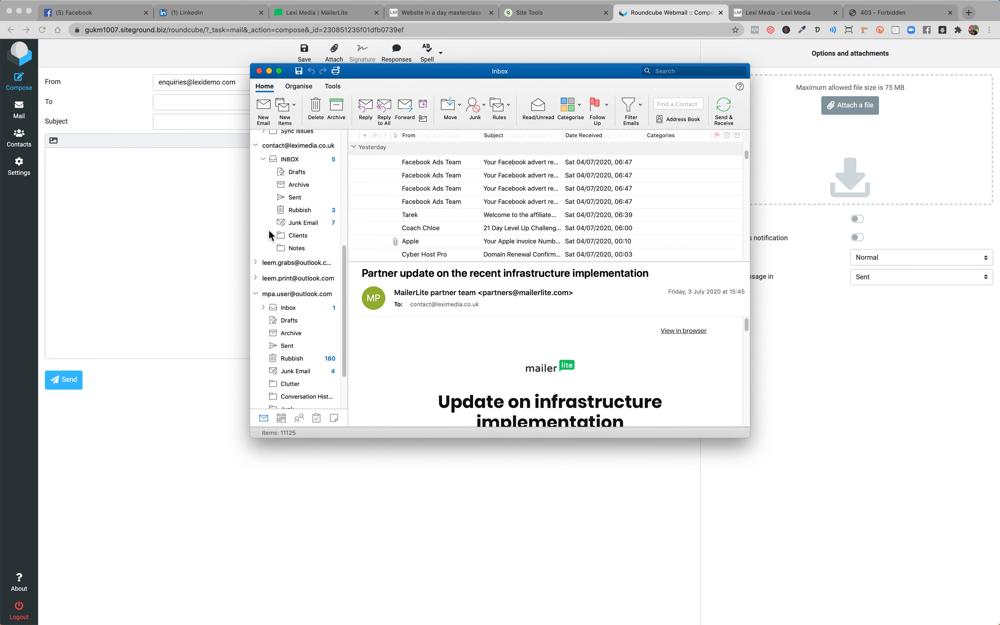
left_click(282, 182)
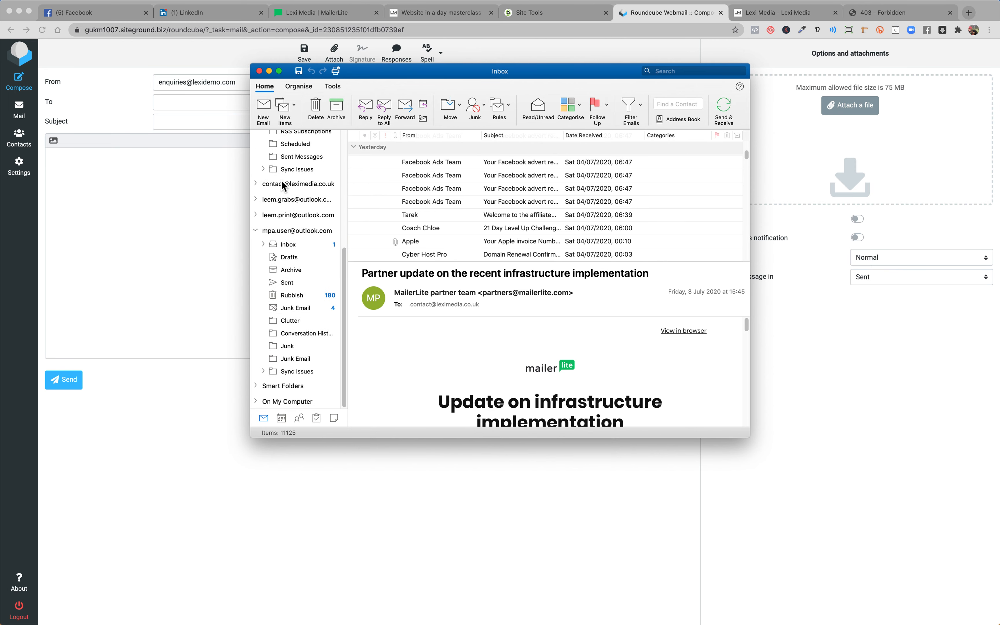
left_click(256, 183)
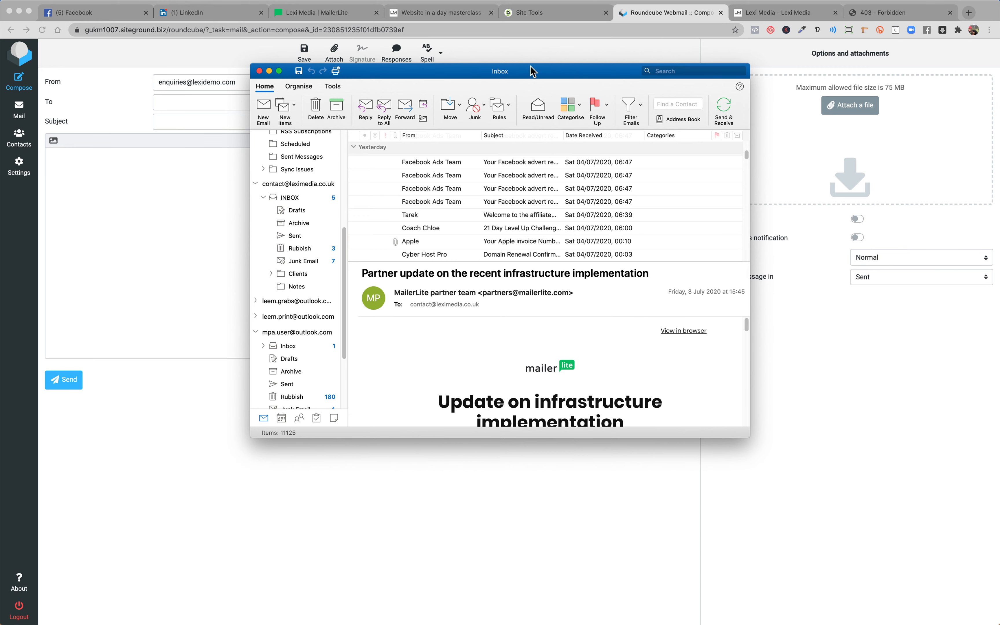
left_click(259, 71)
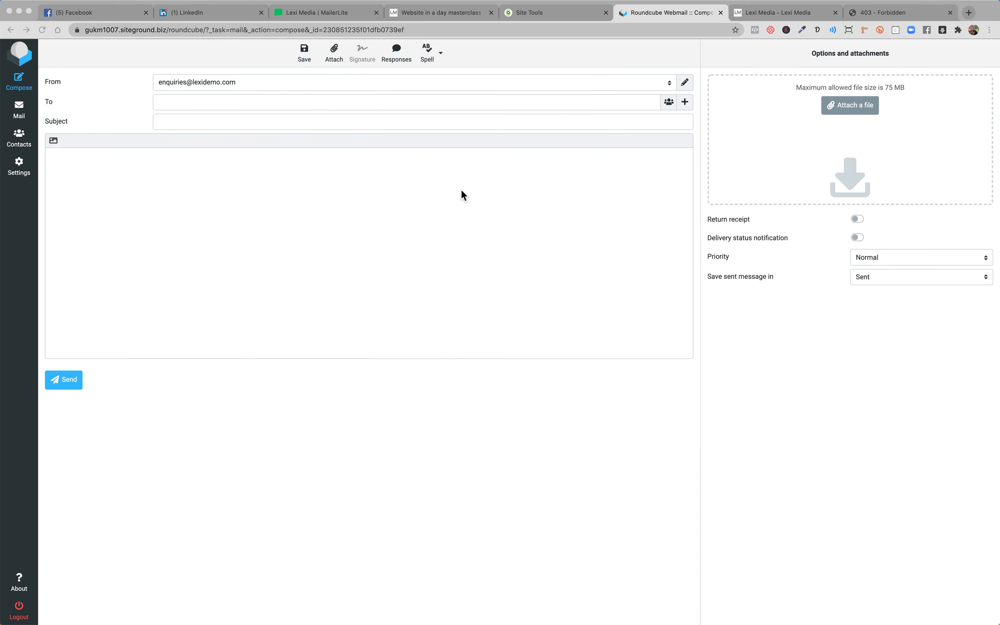
Close the Roundcube Webmail browser tab to return to SiteGround's Email Accounts page.
left_click(721, 13)
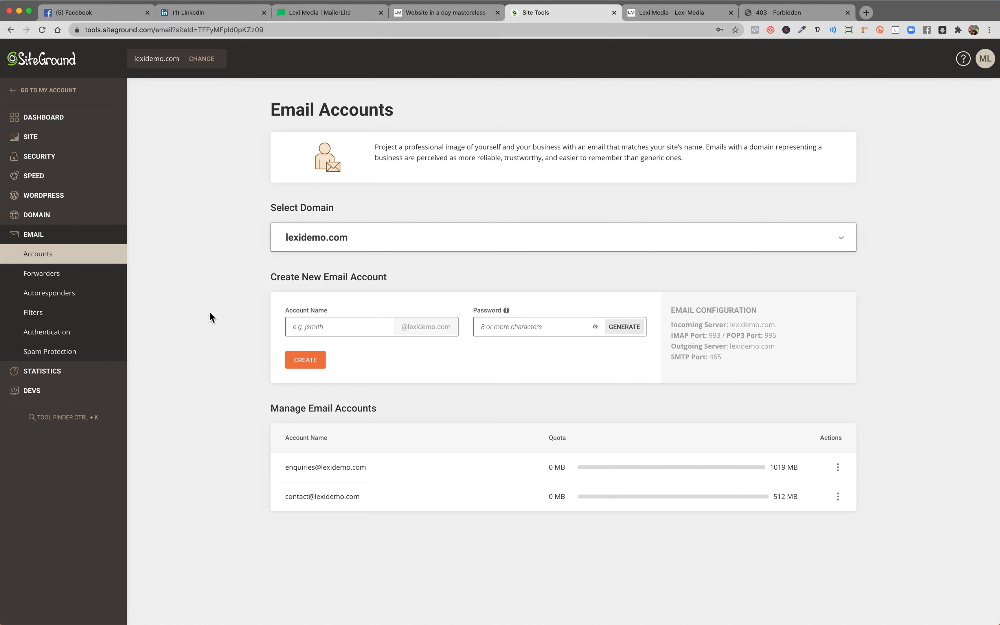
left_click(317, 328)
left_click(483, 327)
left_click(359, 370)
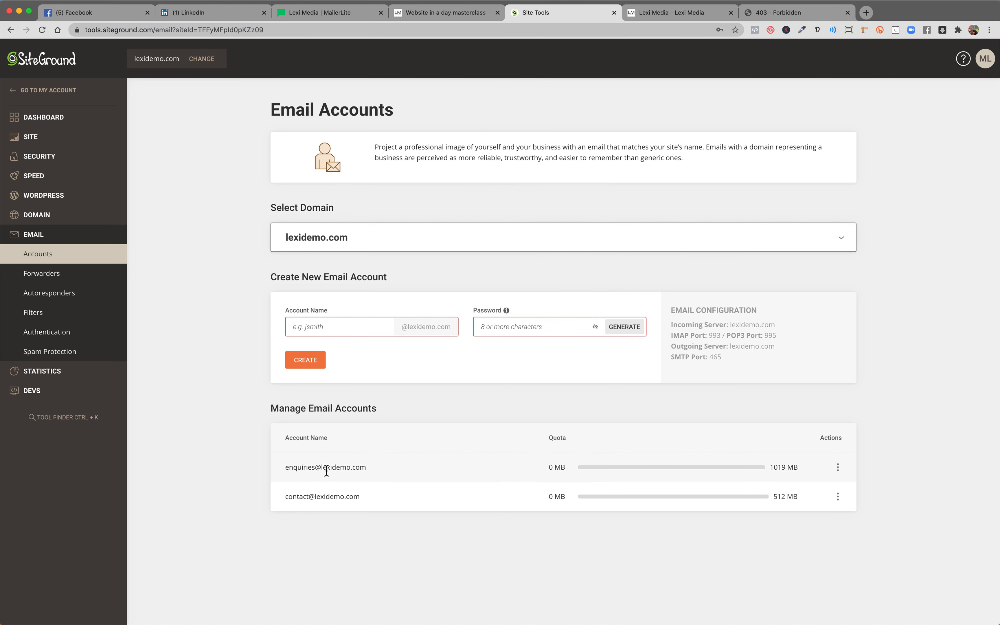
left_click(362, 472)
left_click_drag(362, 472, 322, 471)
double_click(377, 466)
left_click_drag(333, 471, 278, 467)
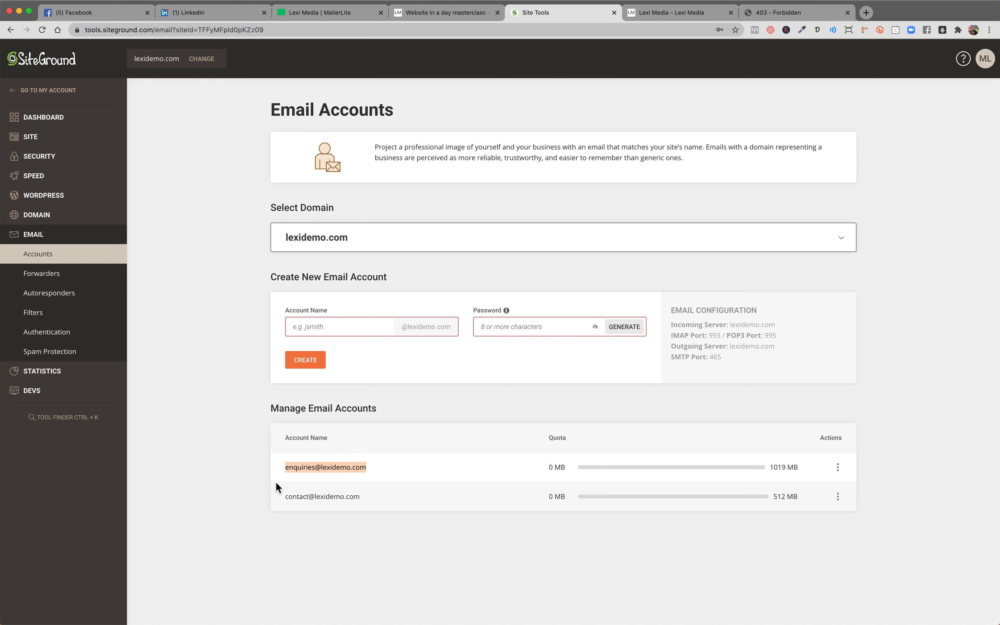
left_click(231, 494)
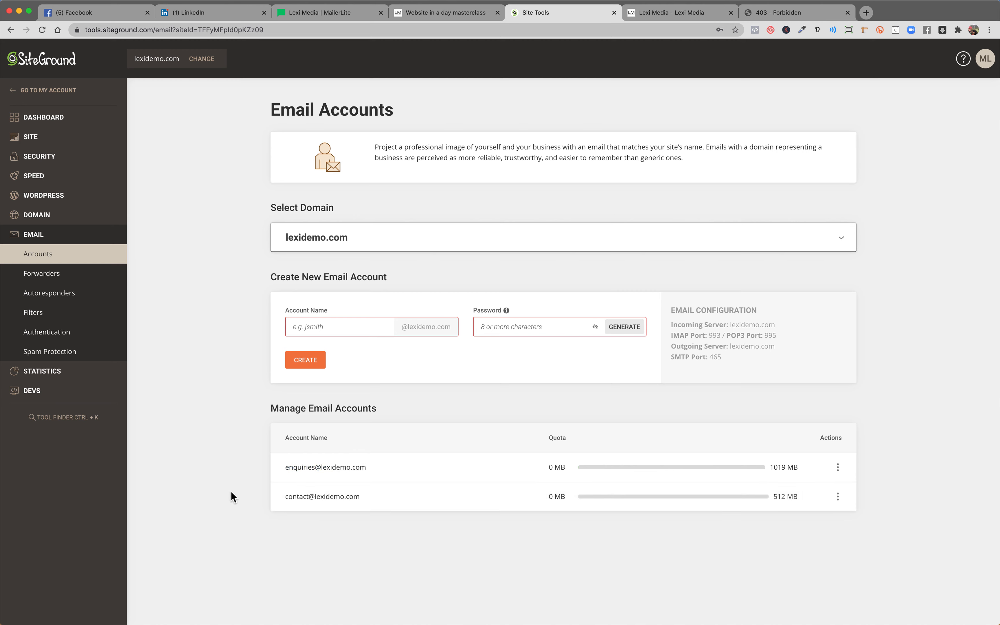